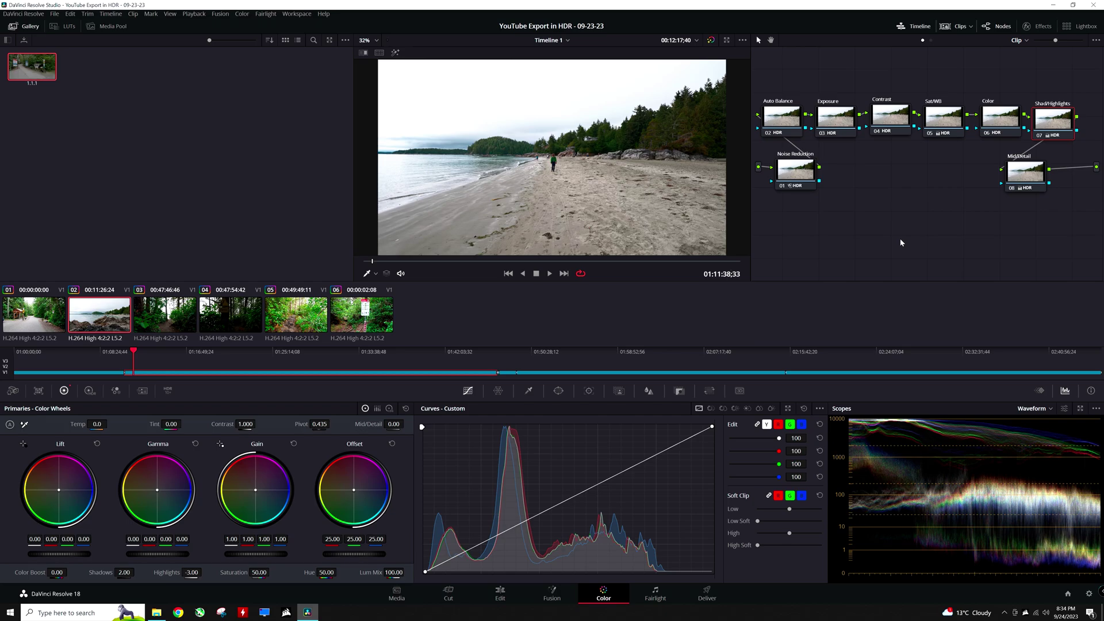
Step: View the Shad/Highlights node's context menu with its HDR Mode option, then dismiss it
right_click(1056, 123)
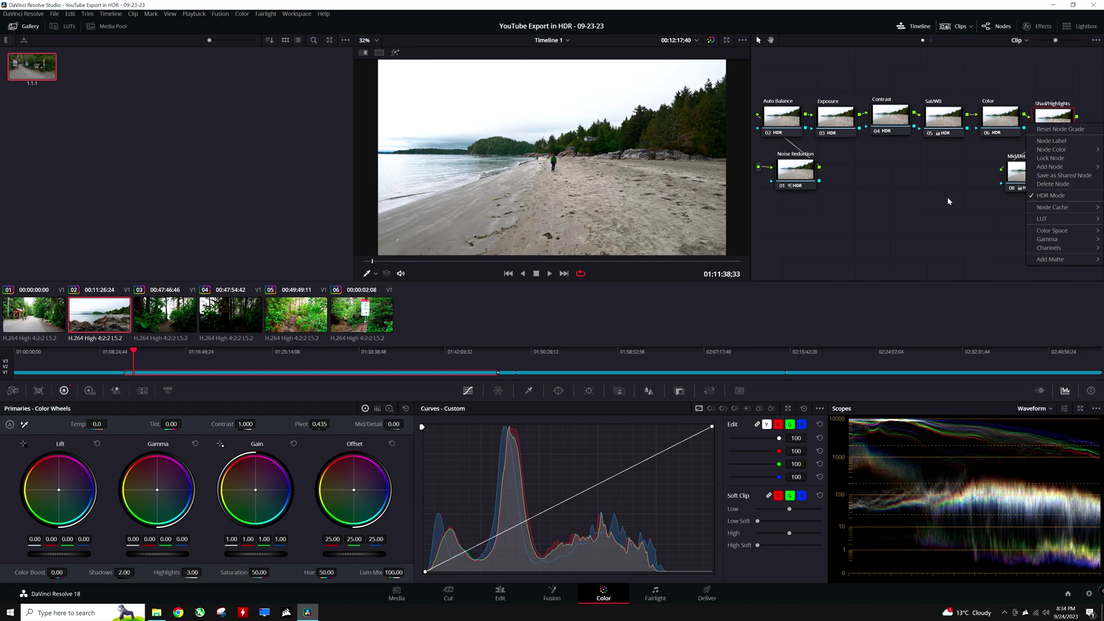
left_click(1068, 197)
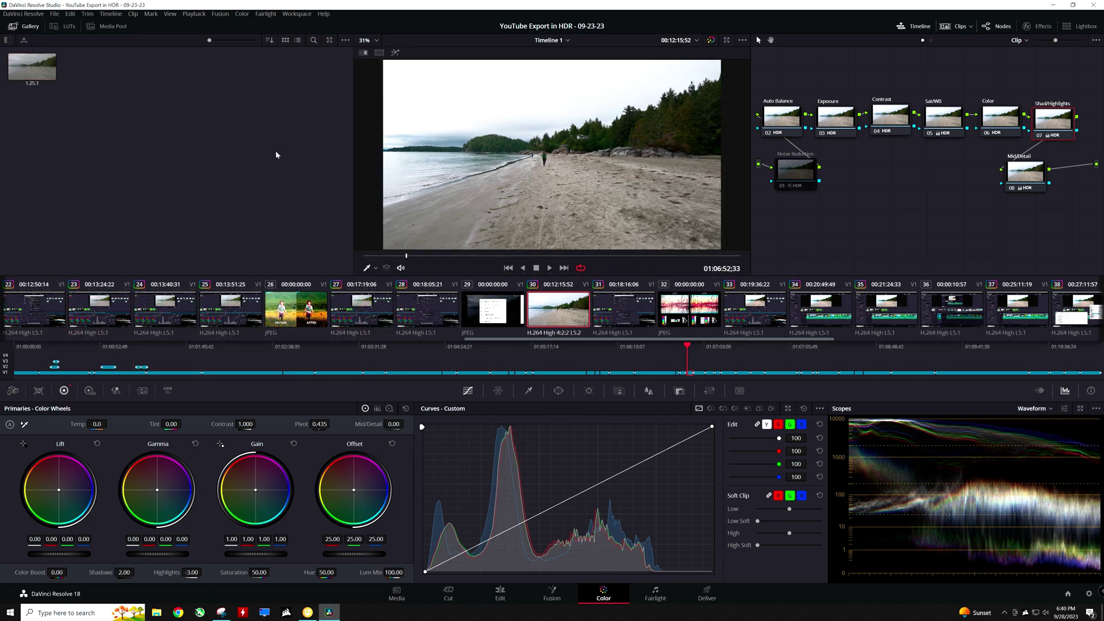
left_click(29, 14)
left_click(38, 56)
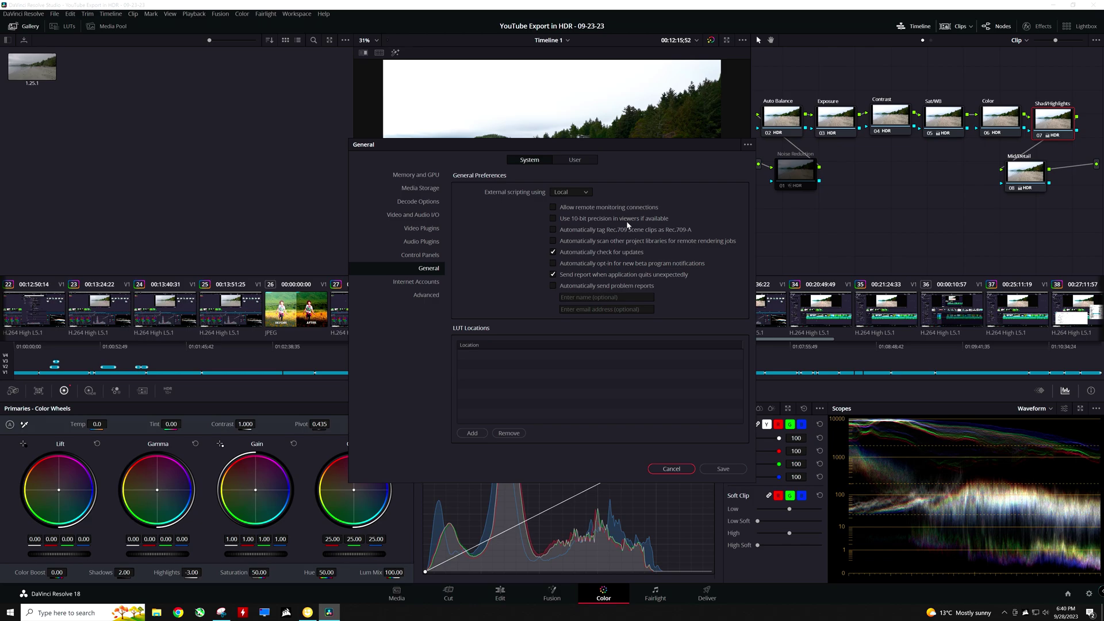
left_click(656, 468)
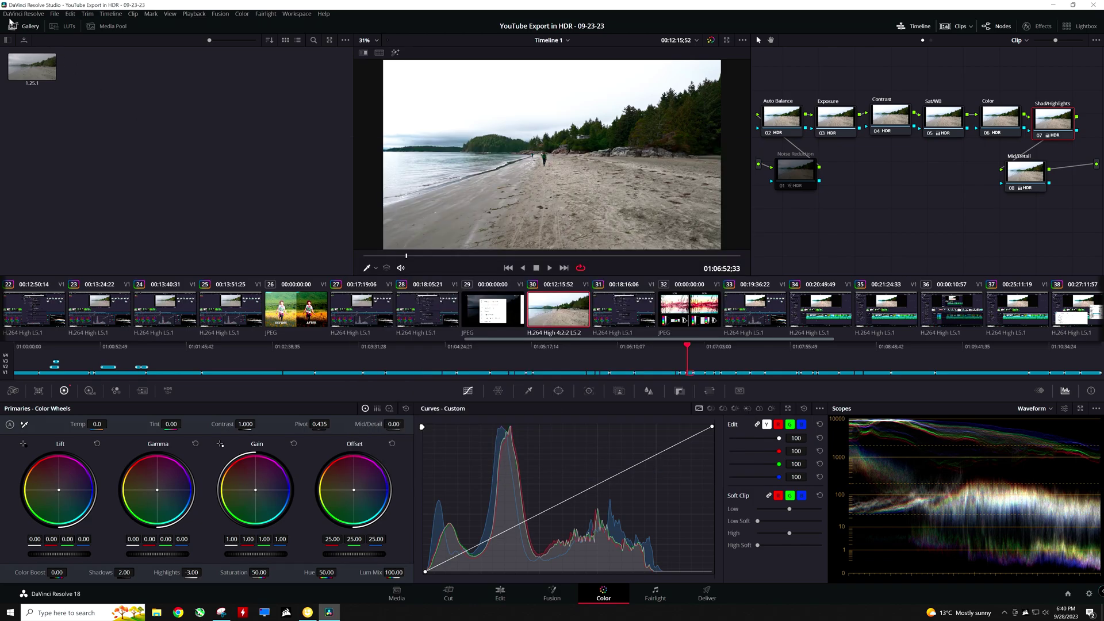
Step: Open the Project Settings dialog from the File menu
left_click(54, 14)
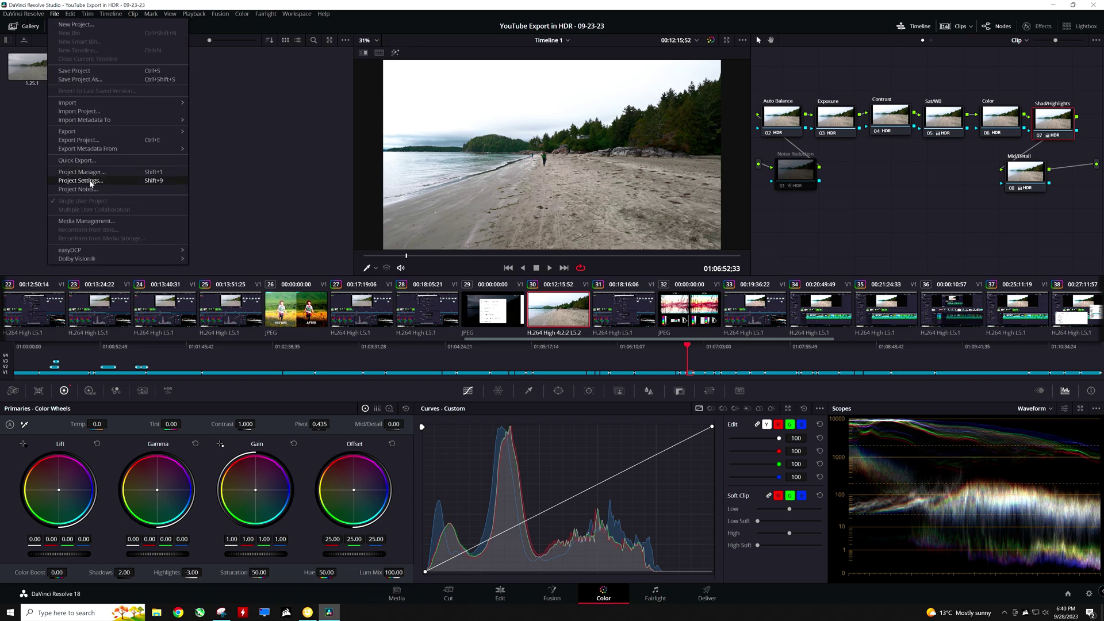
left_click(90, 181)
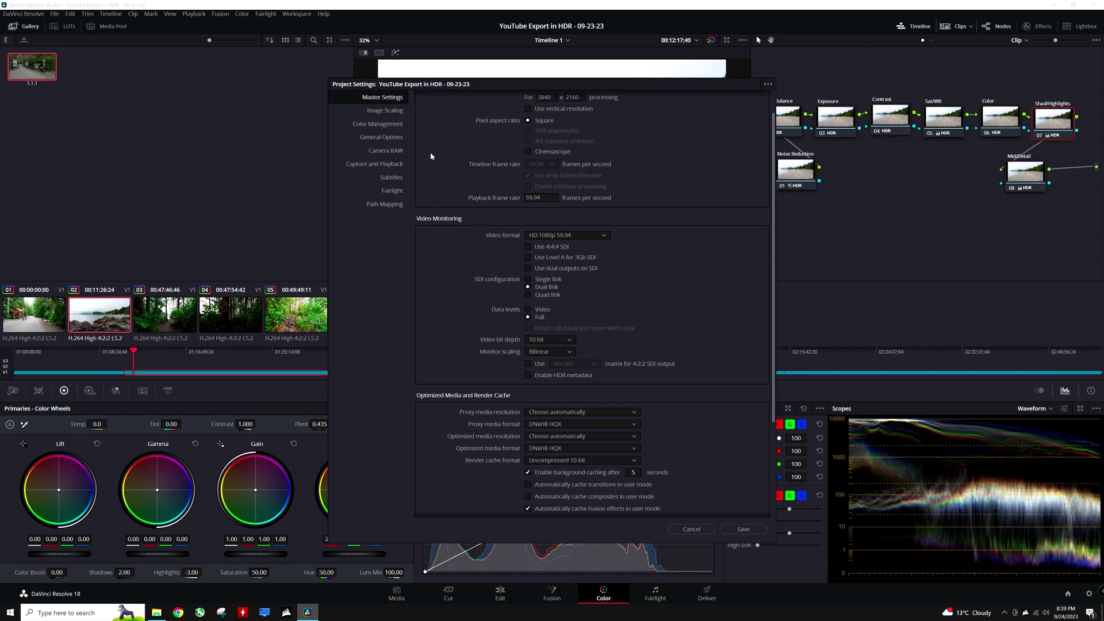
Step: On the Color Management page, choose DaVinci YRGB Color Managed and keep Custom processing mode
left_click(379, 126)
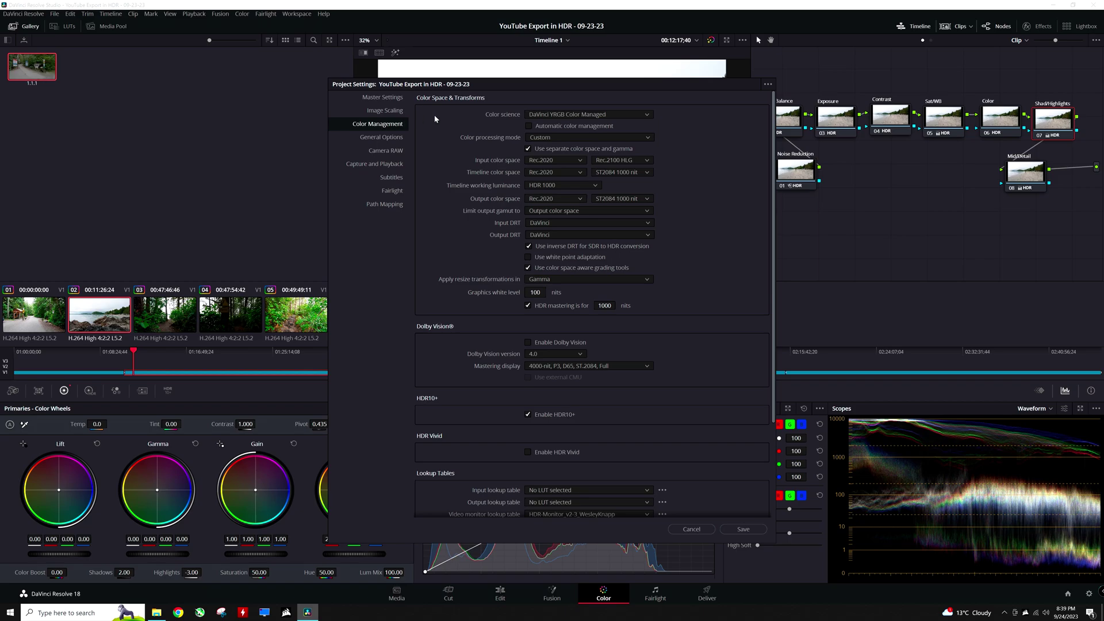
left_click(544, 115)
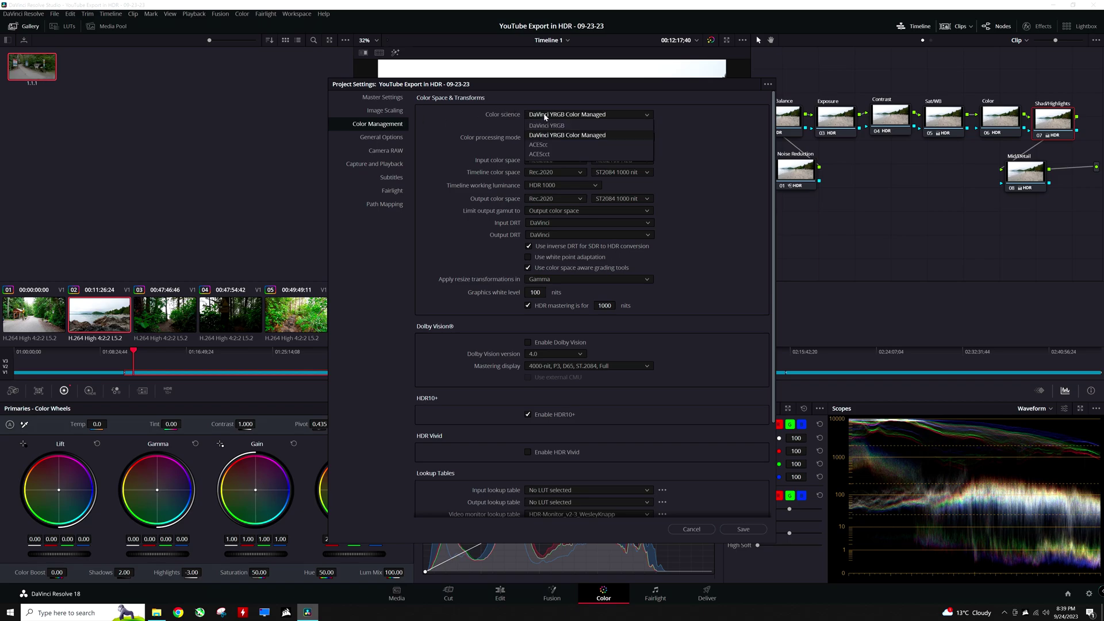
left_click(576, 134)
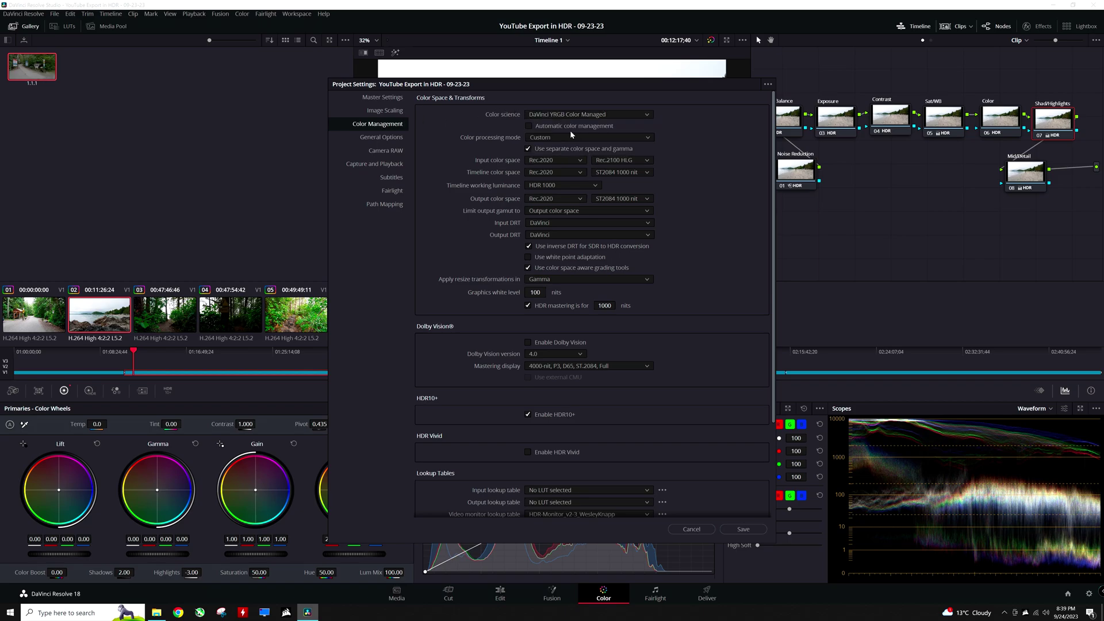
left_click(548, 139)
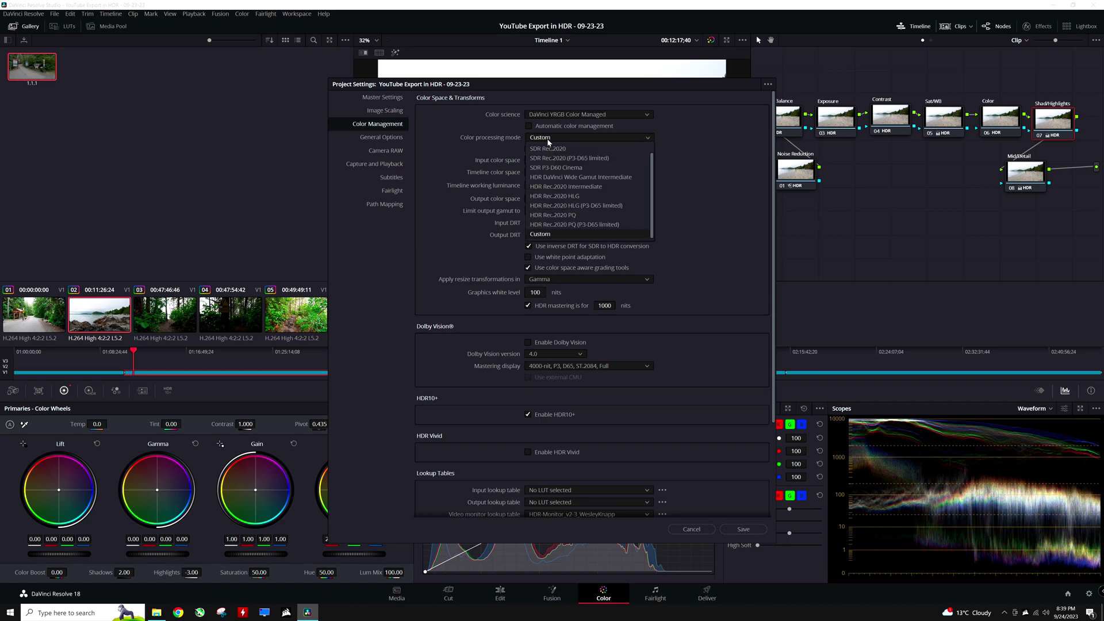
left_click(548, 140)
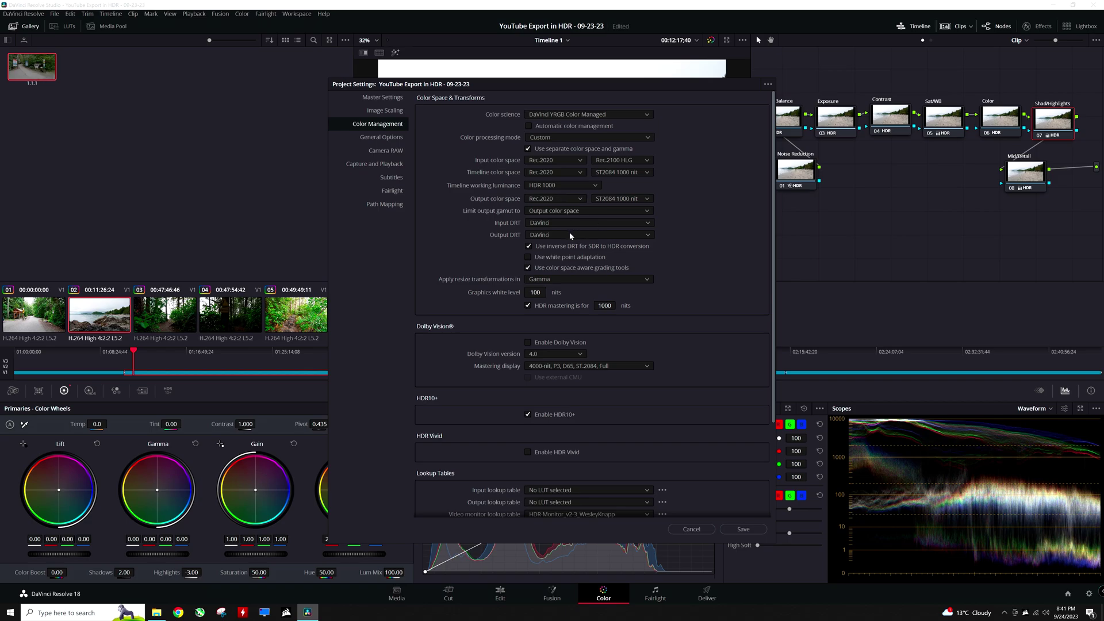
Step: Set Input DRT to Luminance Mapping and Output DRT to Saturation Preserving, then save
left_click(542, 225)
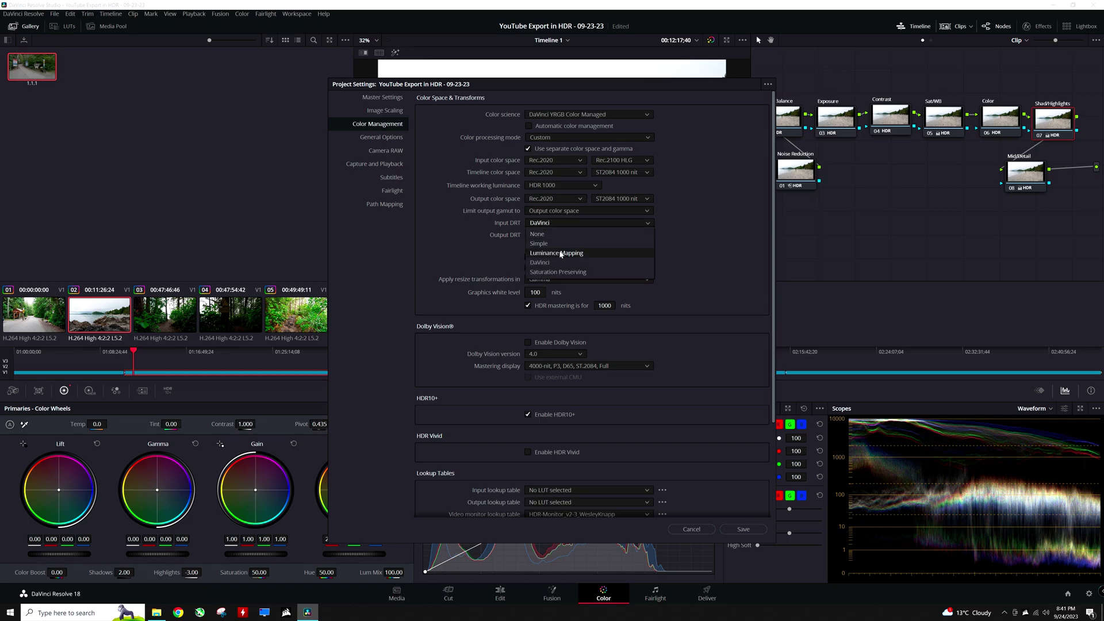
left_click(561, 255)
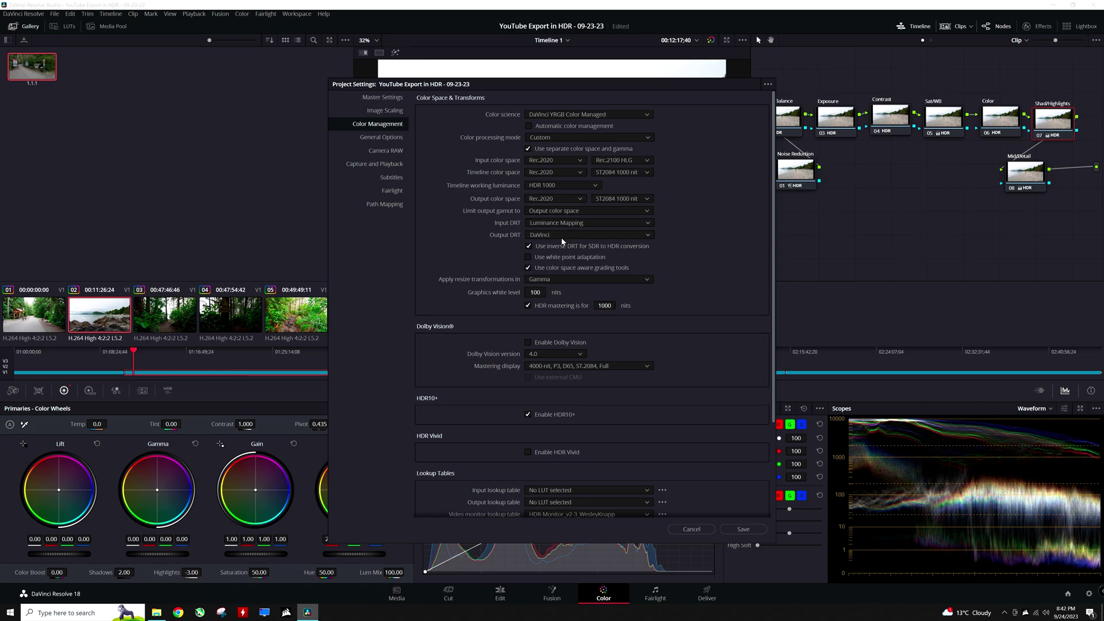
left_click(561, 237)
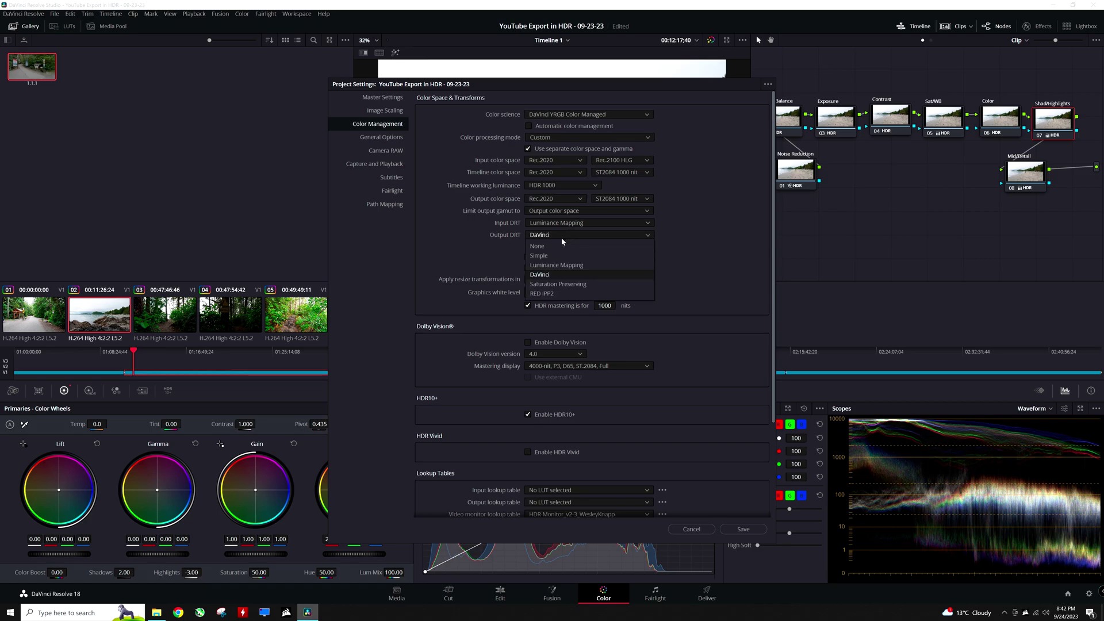
left_click(571, 284)
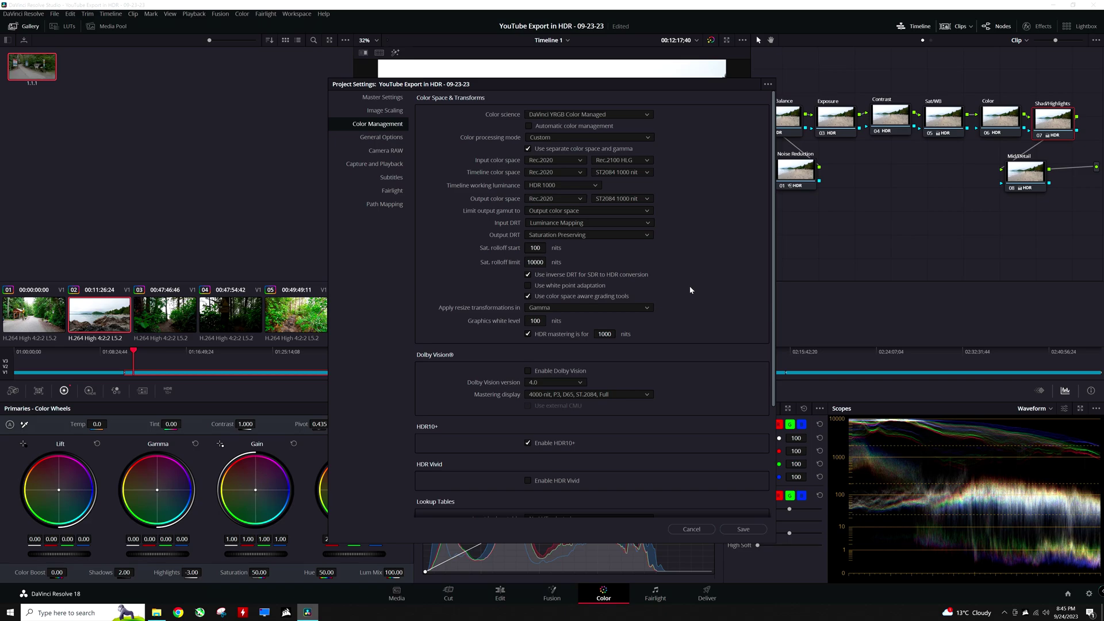
left_click(743, 528)
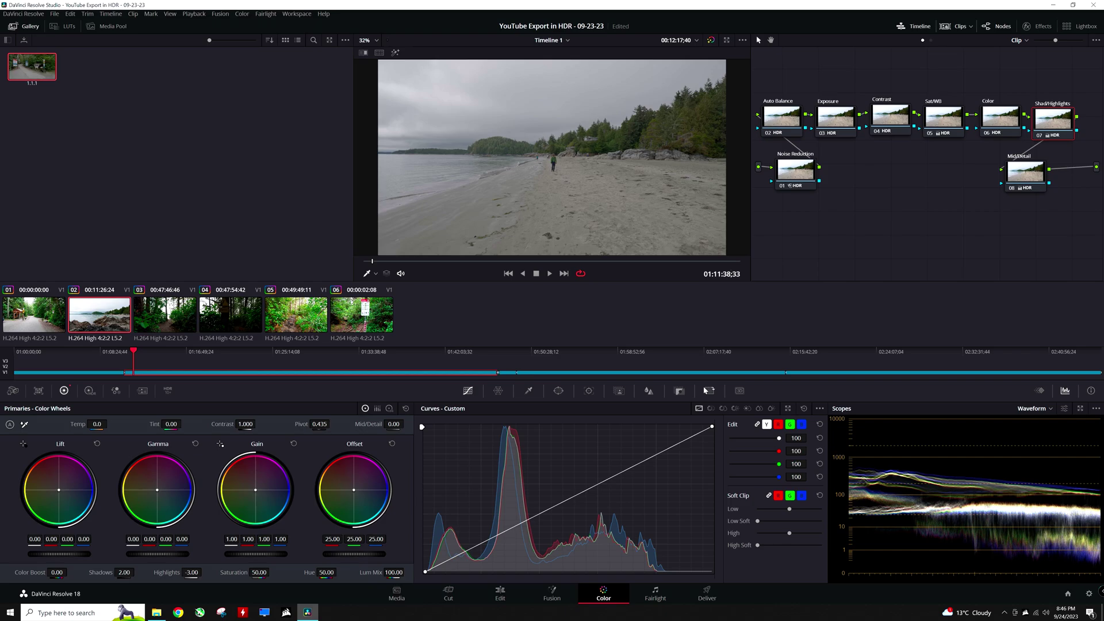
Step: Save the project with Ctrl+S
key("ctrl+s")
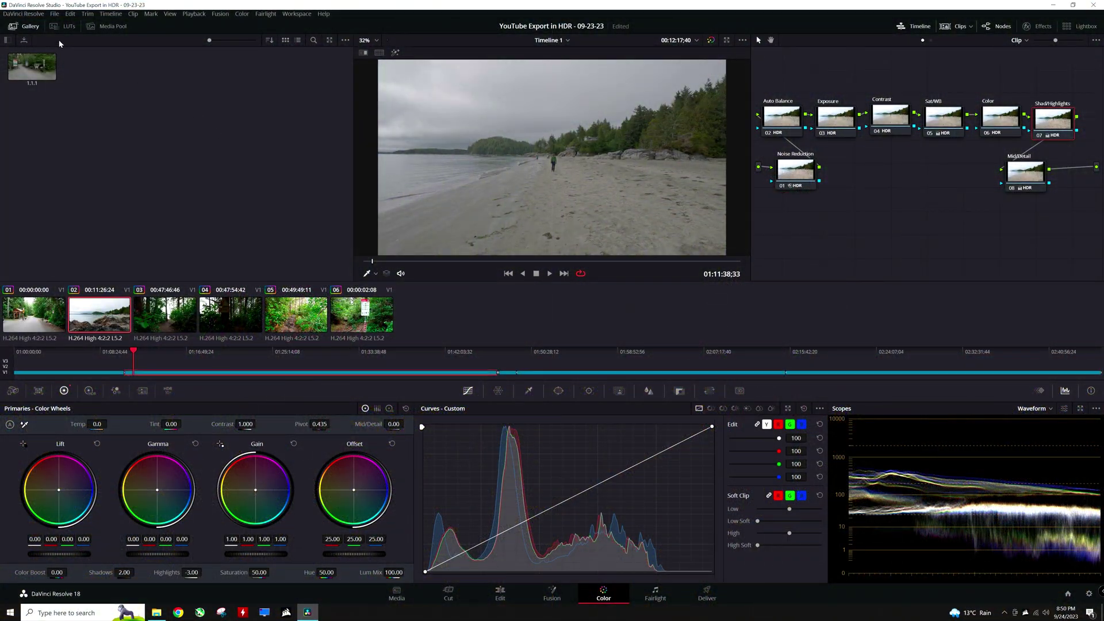
Step: Set the Video monitor lookup table to the custom HDR monitor LUT and save Project Settings
left_click(55, 14)
left_click(95, 181)
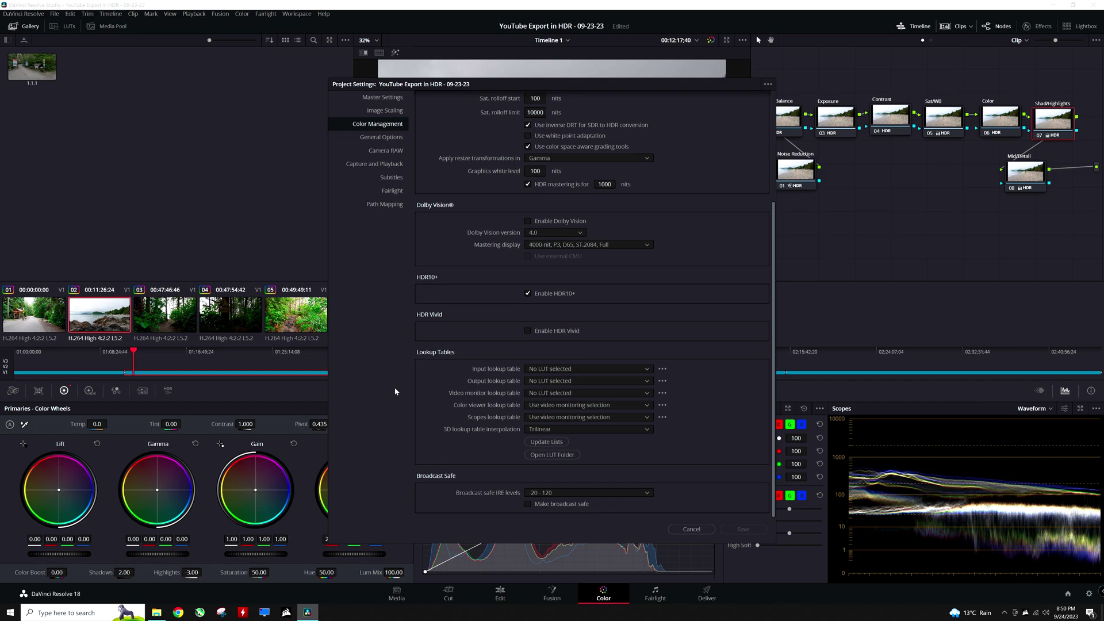
left_click(662, 393)
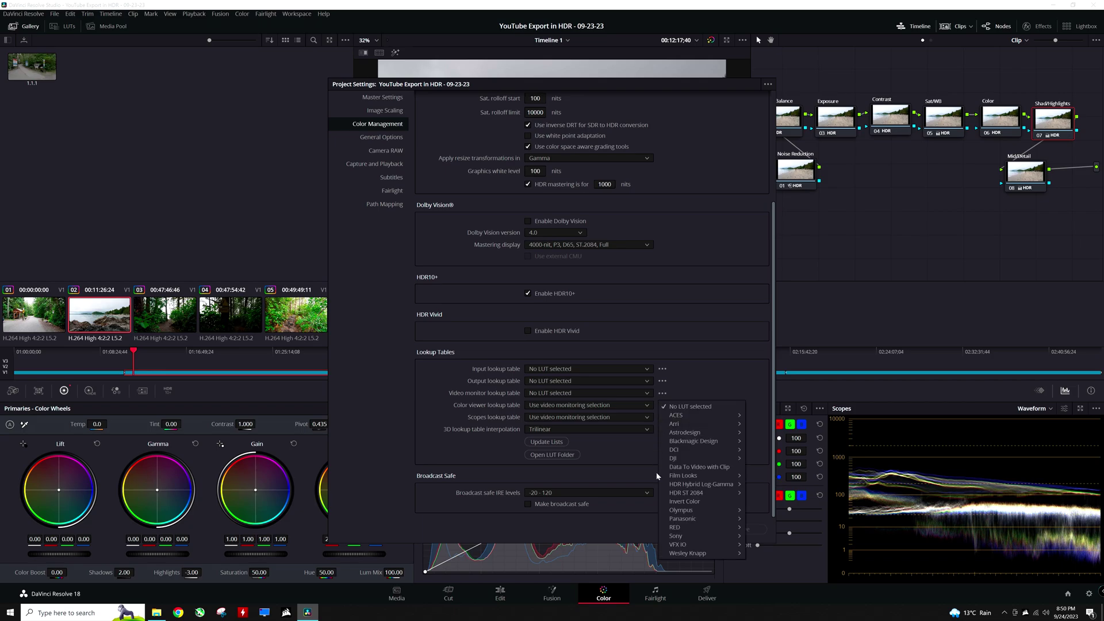
mouse_move(690, 555)
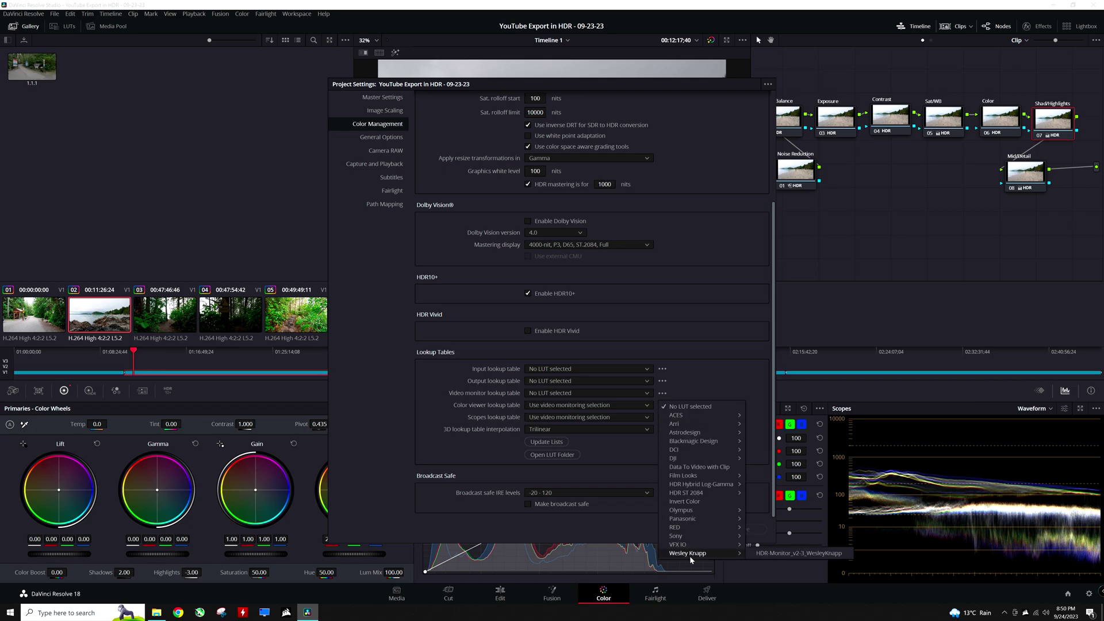
left_click(759, 553)
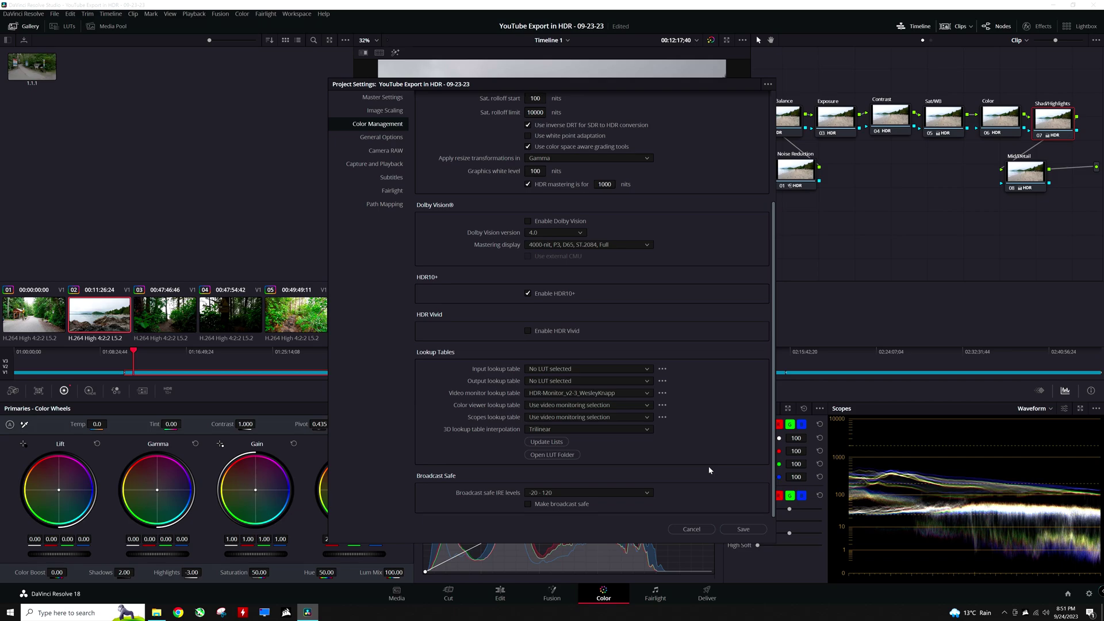
left_click(742, 528)
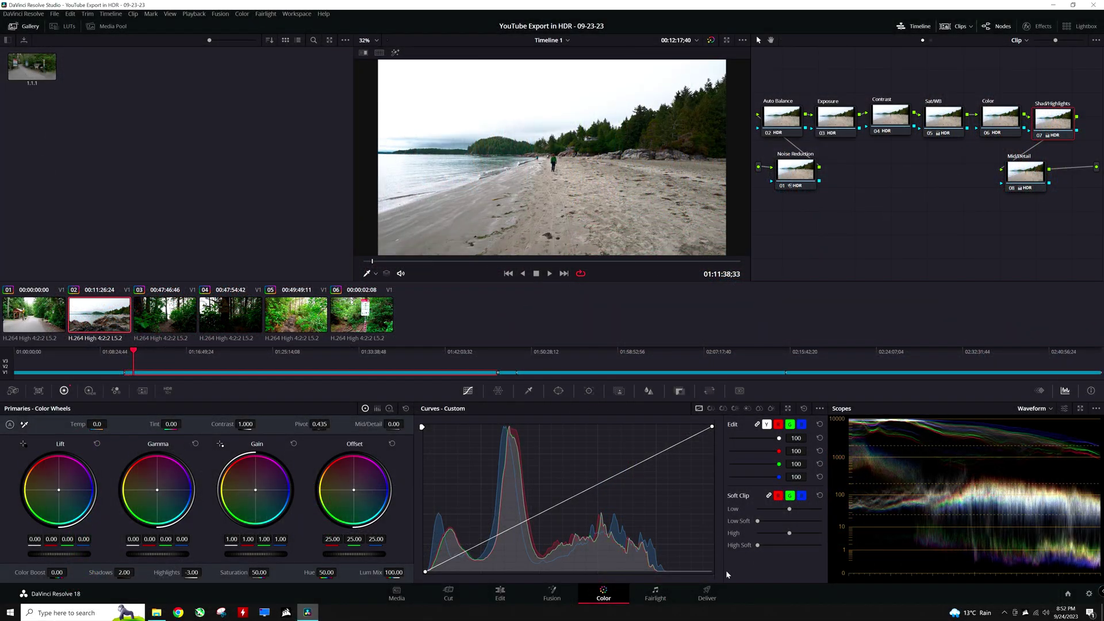
Step: On the Deliver page, choose Main 4:4:4 10 as the H.265 encoding profile
left_click(707, 595)
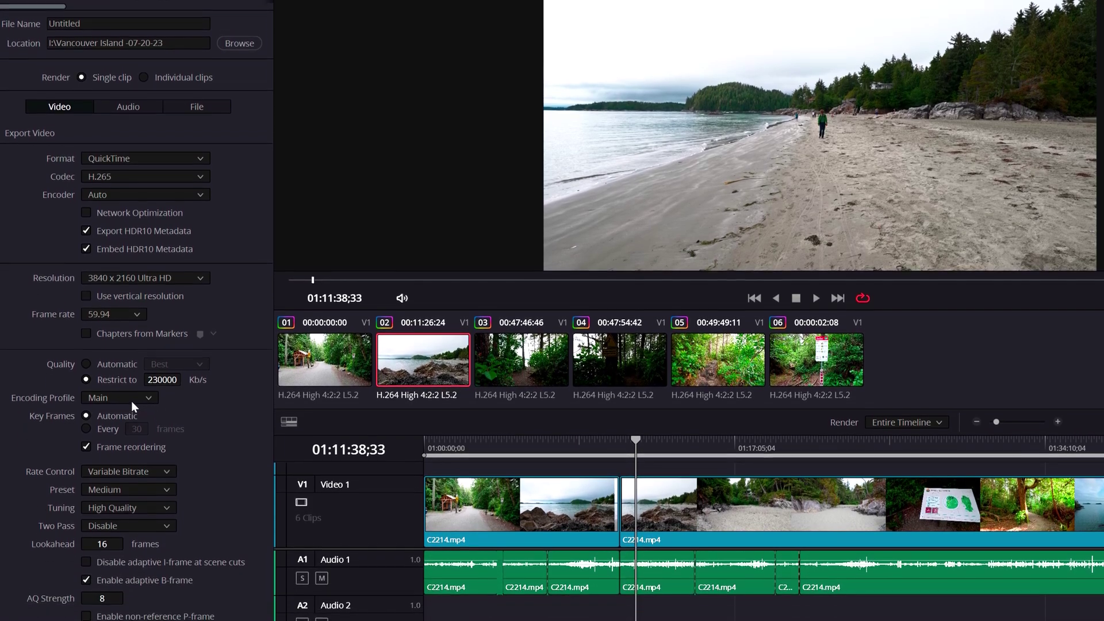
left_click(131, 401)
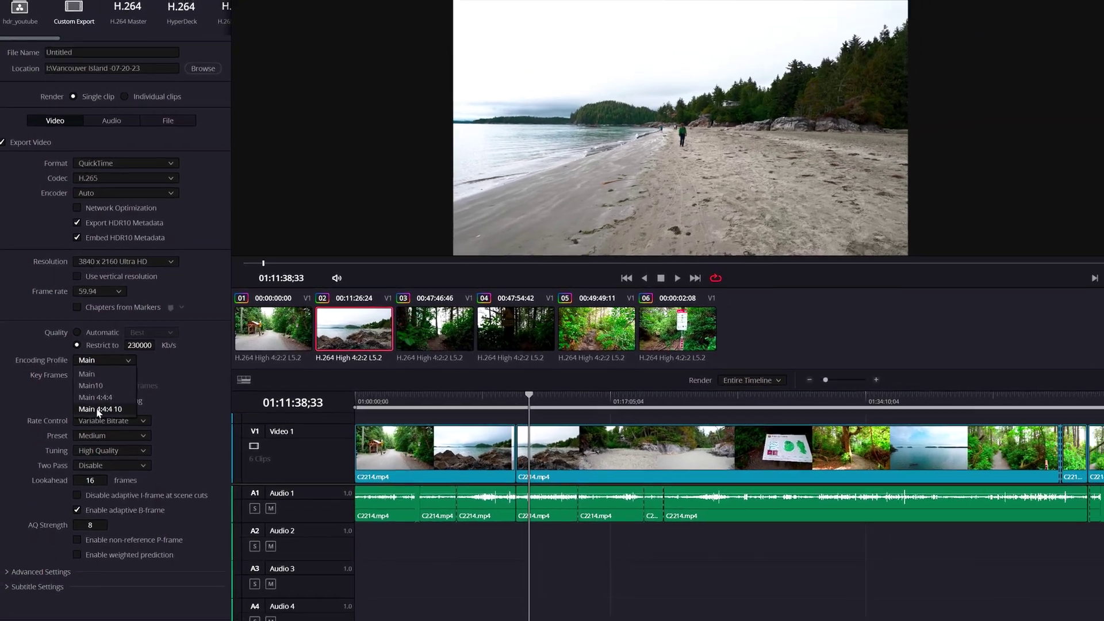
left_click(114, 430)
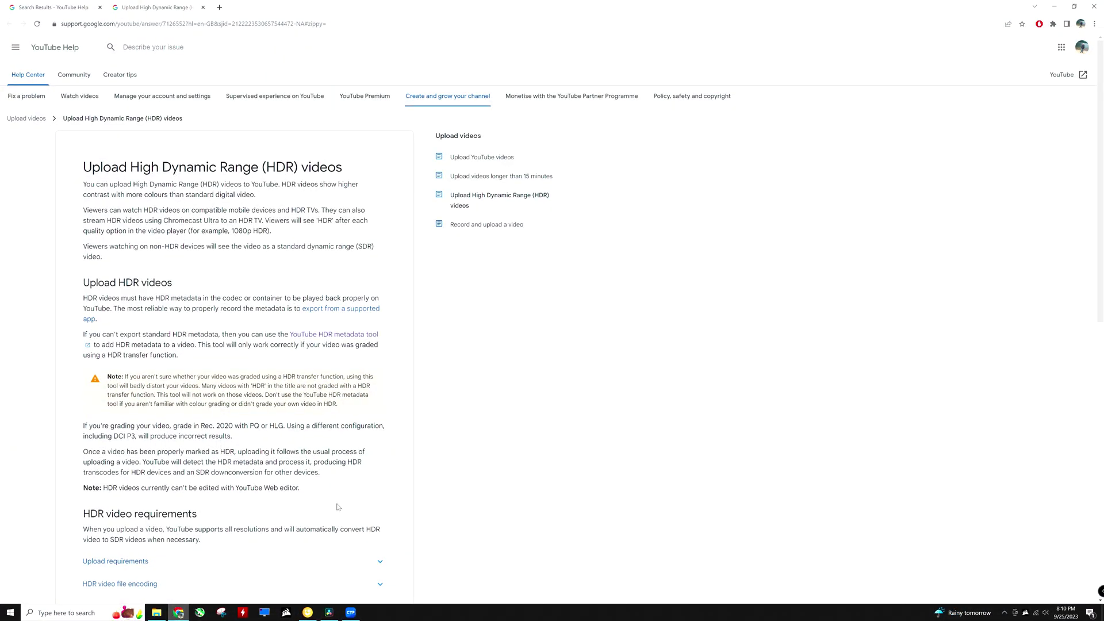
Step: Expand the HDR upload requirements, video file encoding and HDR metadata sections on YouTube's help page
scroll(261, 564, "down", 2)
left_click(171, 437)
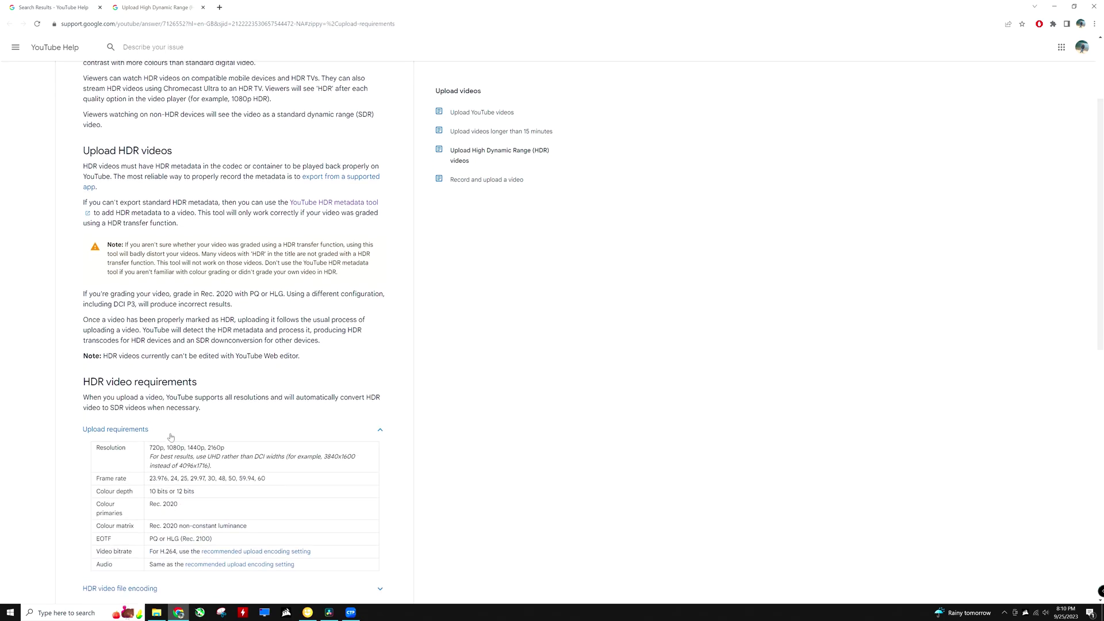
scroll(161, 454, "down", 2)
left_click(140, 465)
scroll(140, 467, "down", 4)
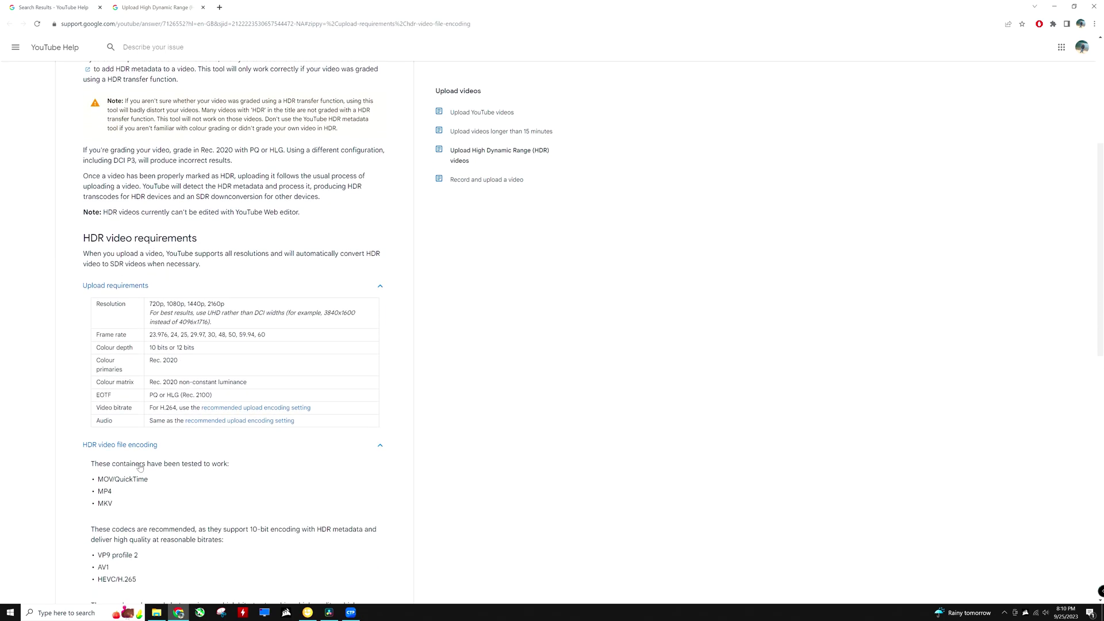
left_click(142, 463)
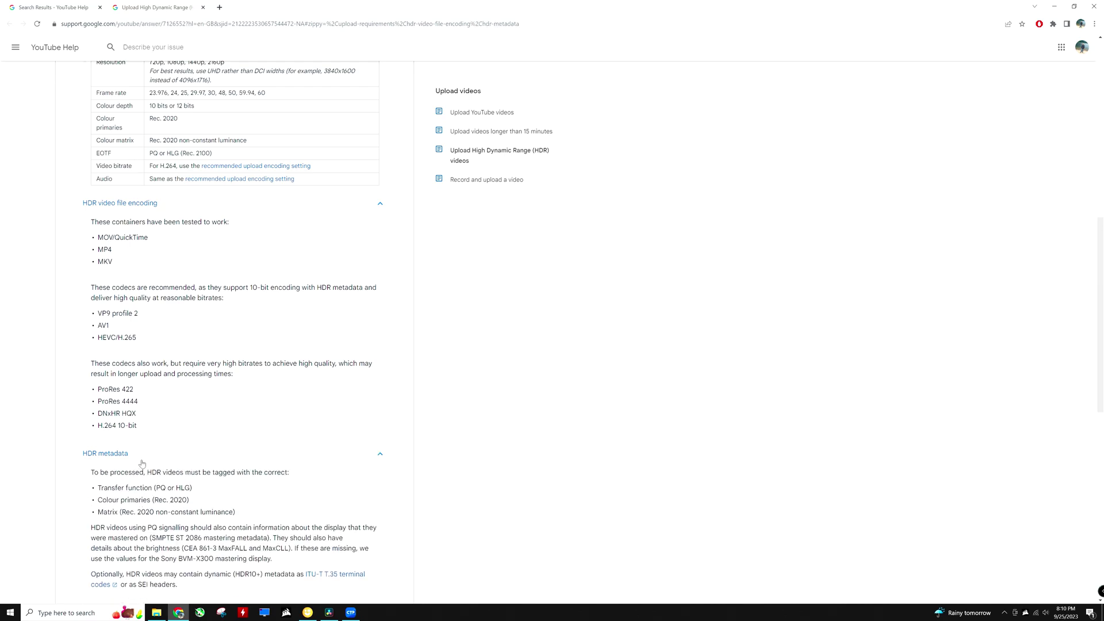
scroll(467, 461, "down", 1)
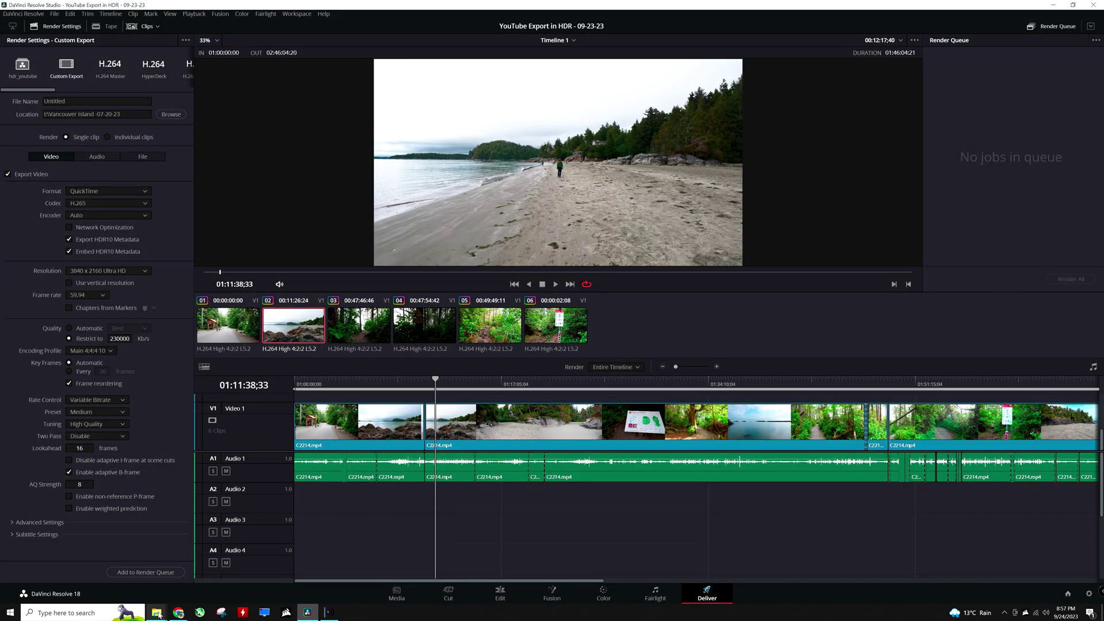
Step: Load HDR Video Example.mkv from the Vancouver Island folder into MediaInfo
mouse_move(156, 612)
left_click(201, 577)
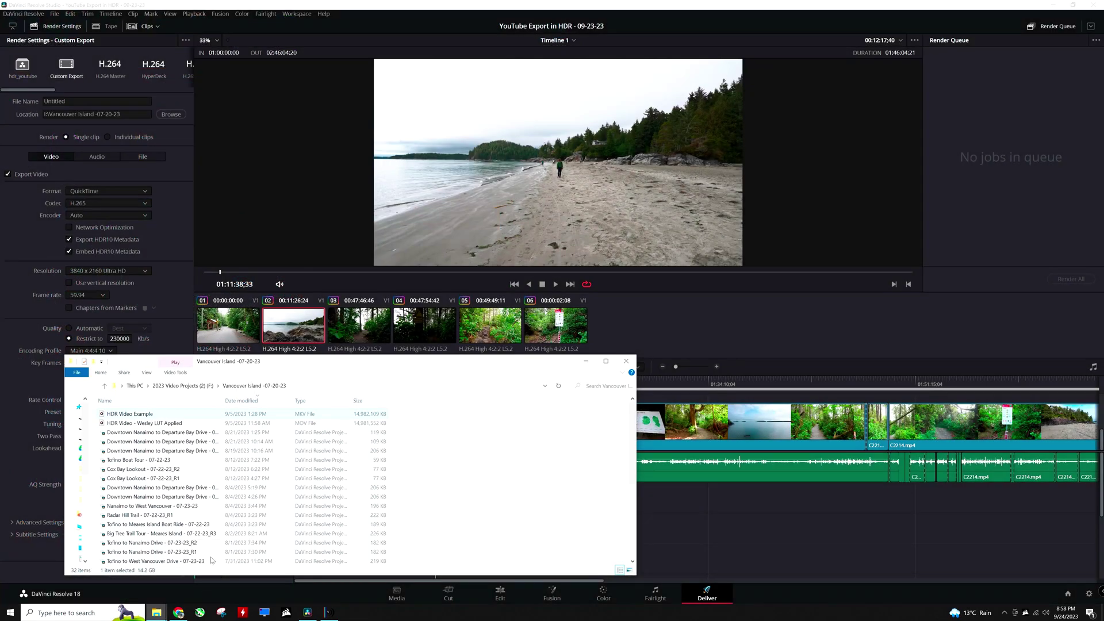
left_click(328, 612)
left_click_drag(167, 415, 764, 369)
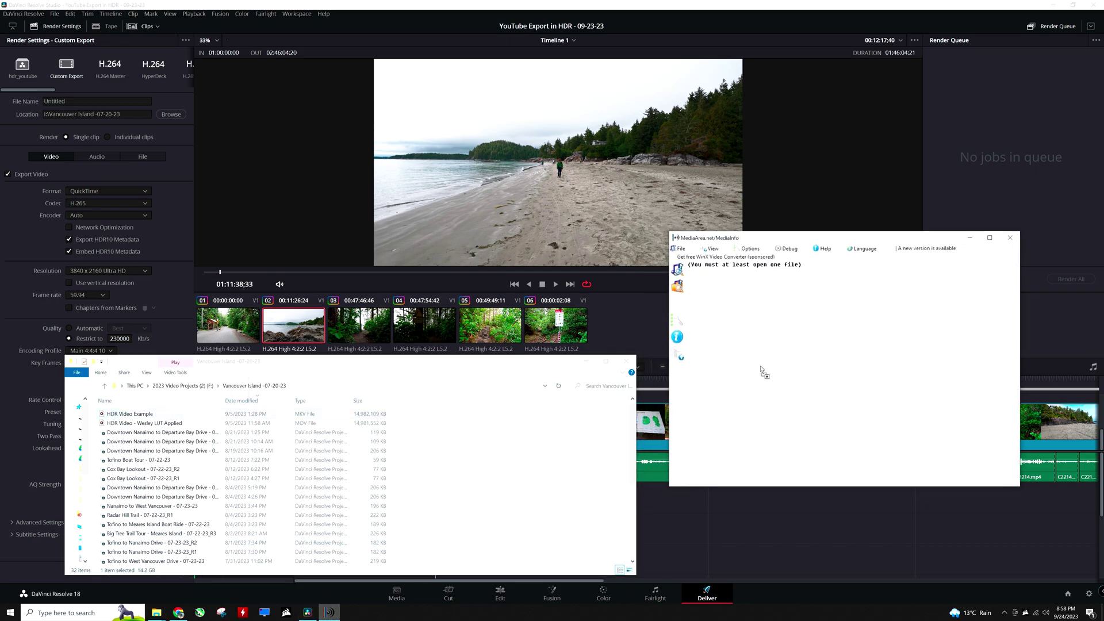
Step: Check the Video section's HEVC, BT.2020 primaries and PQ transfer values, then return to Resolve
scroll(788, 357, "down", 5)
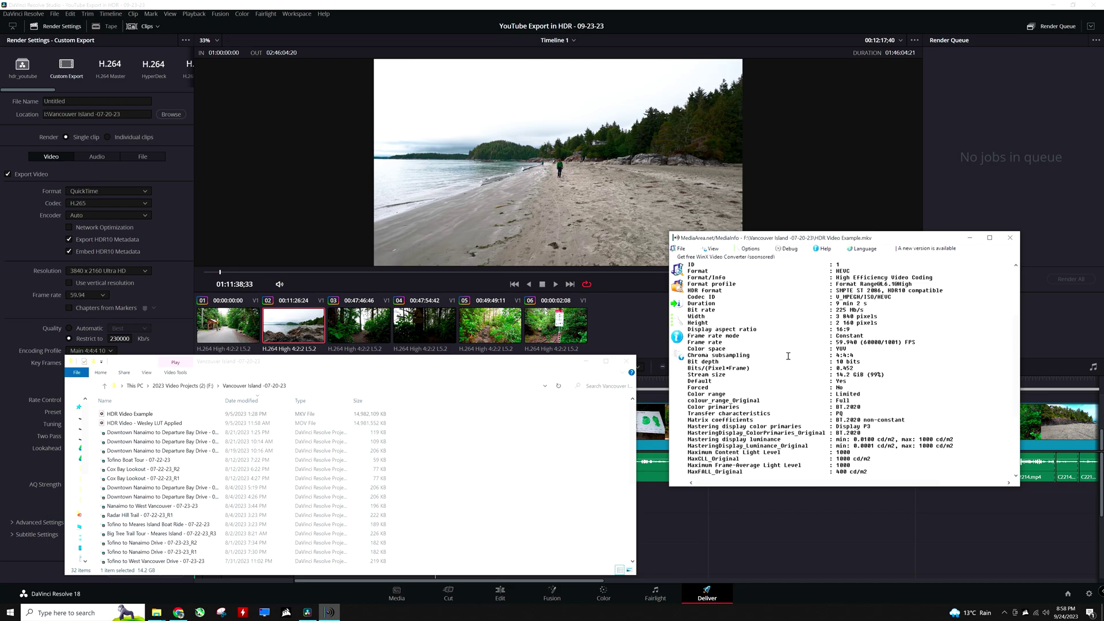
scroll(789, 356, "down", 1)
left_click_drag(861, 388, 730, 388)
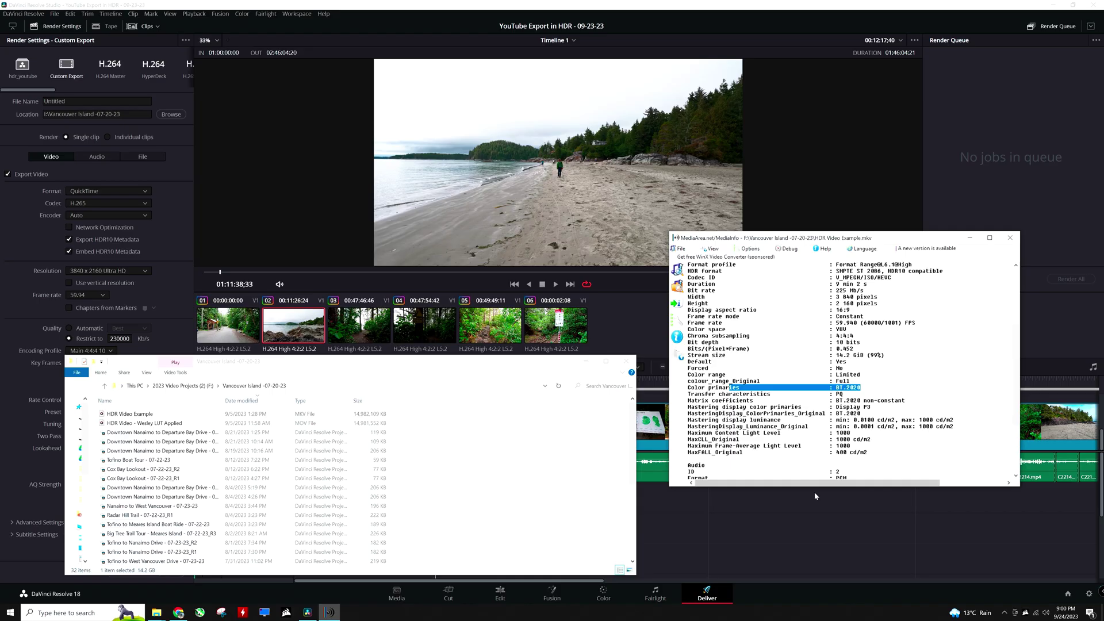
left_click(1030, 571)
Step: Review the Color Management lookup tables via Shift+9 and cancel without changes
key("shift+9")
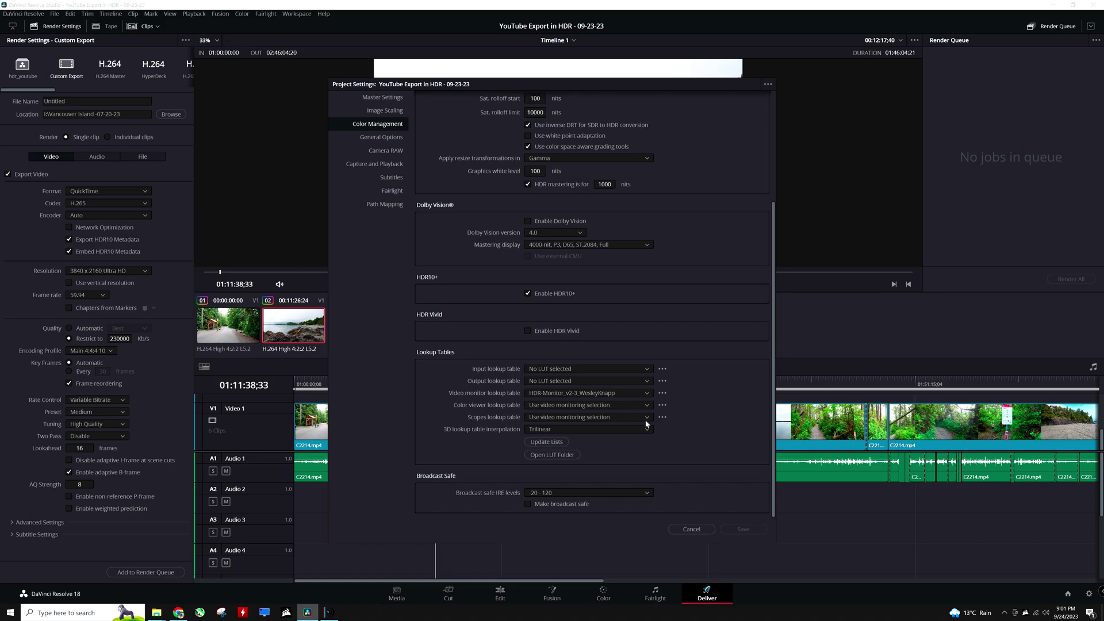
left_click(691, 529)
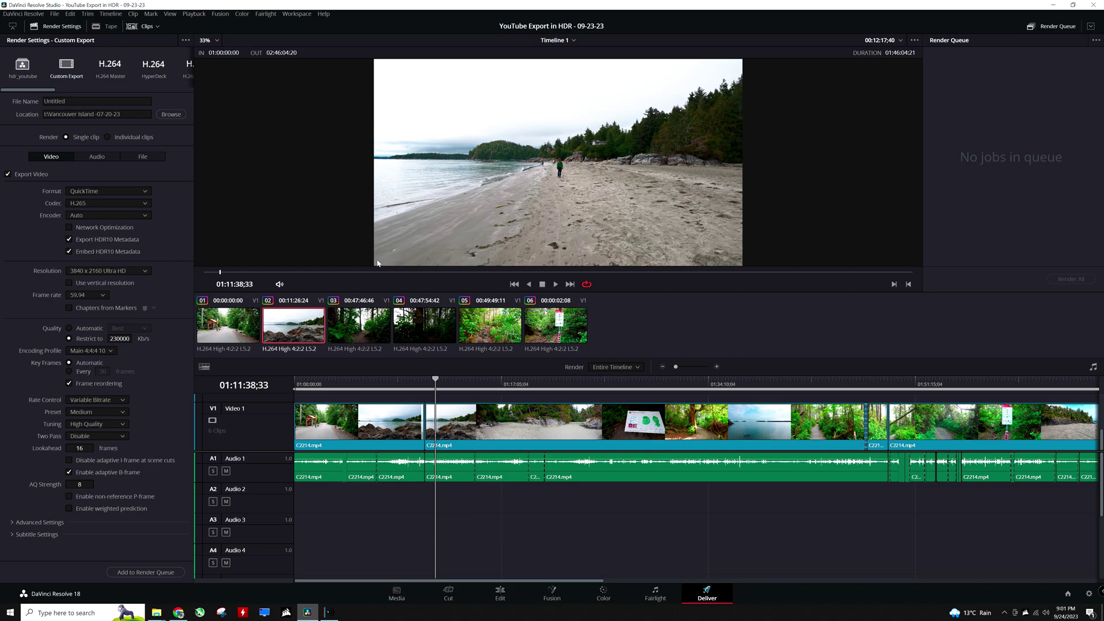
Step: Launch HDR_MetaJECTOR_v2-8 from the Vancouver Island folder
left_click(156, 612)
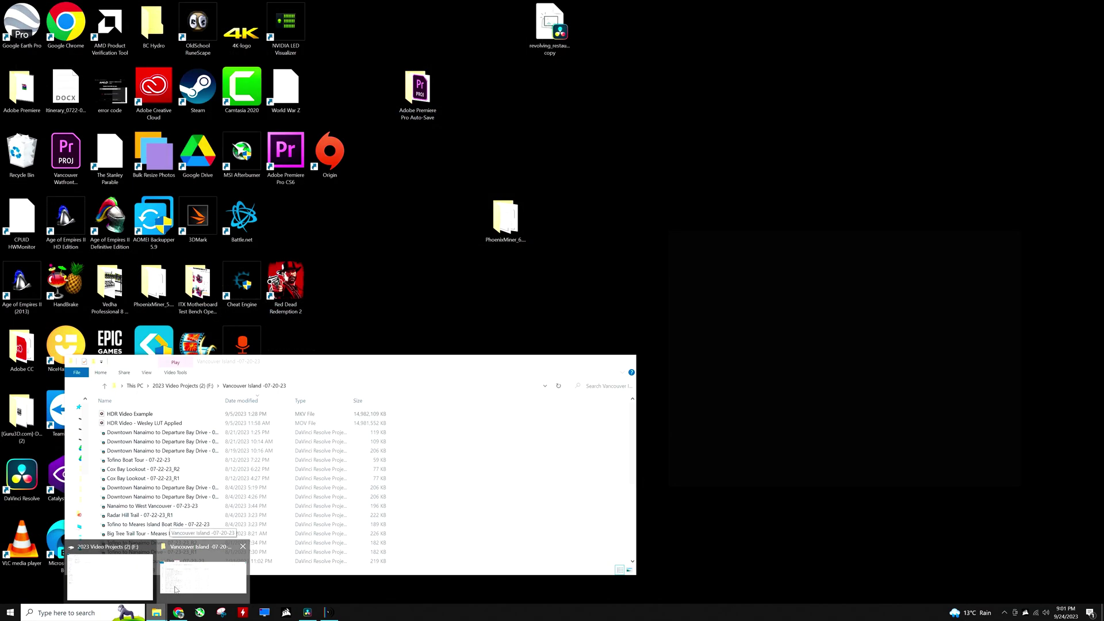
left_click(175, 589)
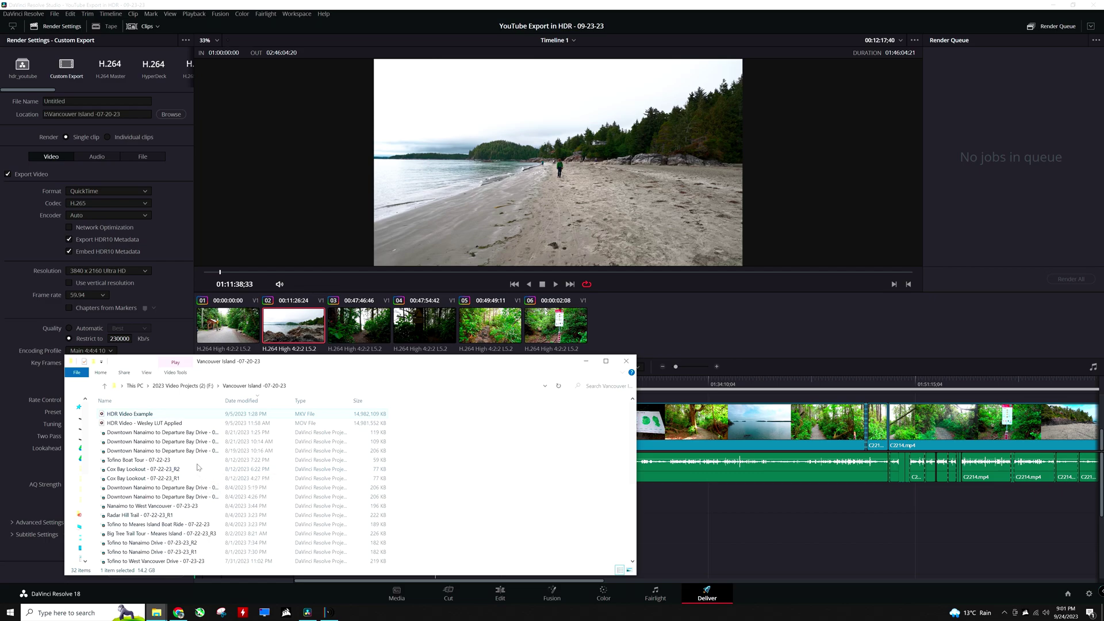
scroll(199, 460, "down", 1)
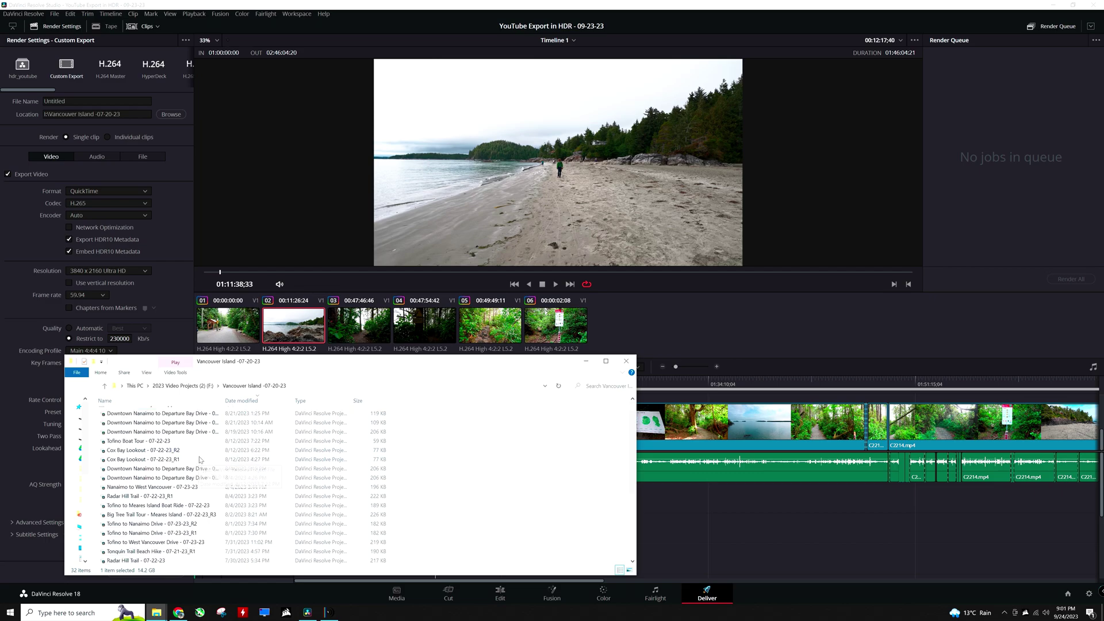
scroll(199, 461, "down", 4)
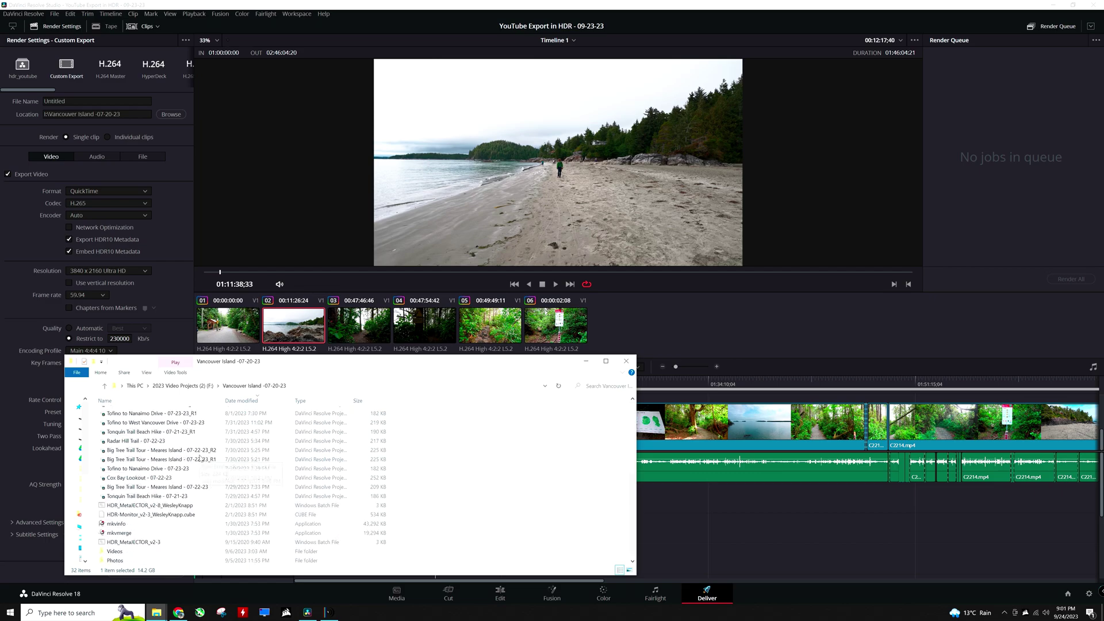
double_click(172, 507)
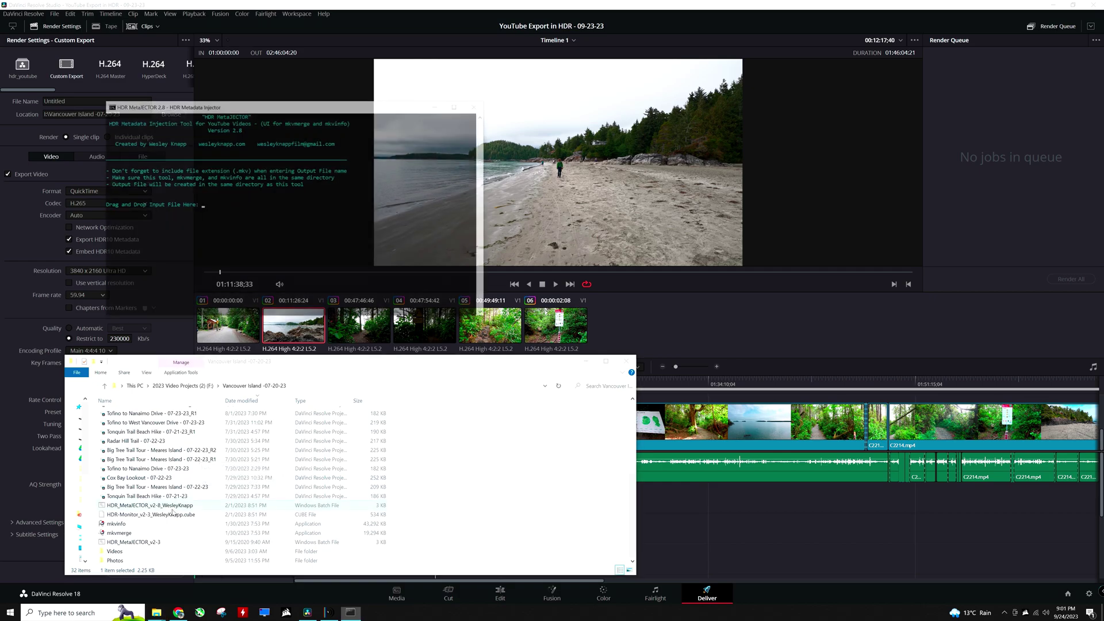
Step: Drop HDR Video Example.mkv into the injector console as the input file
scroll(261, 475, "up", 5)
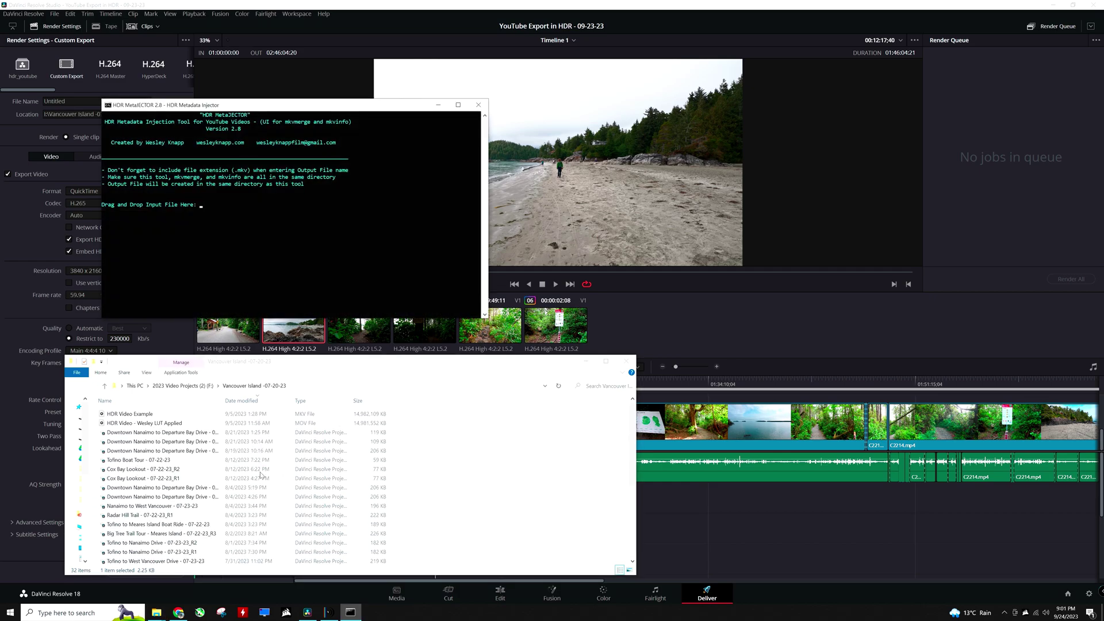
left_click(158, 413)
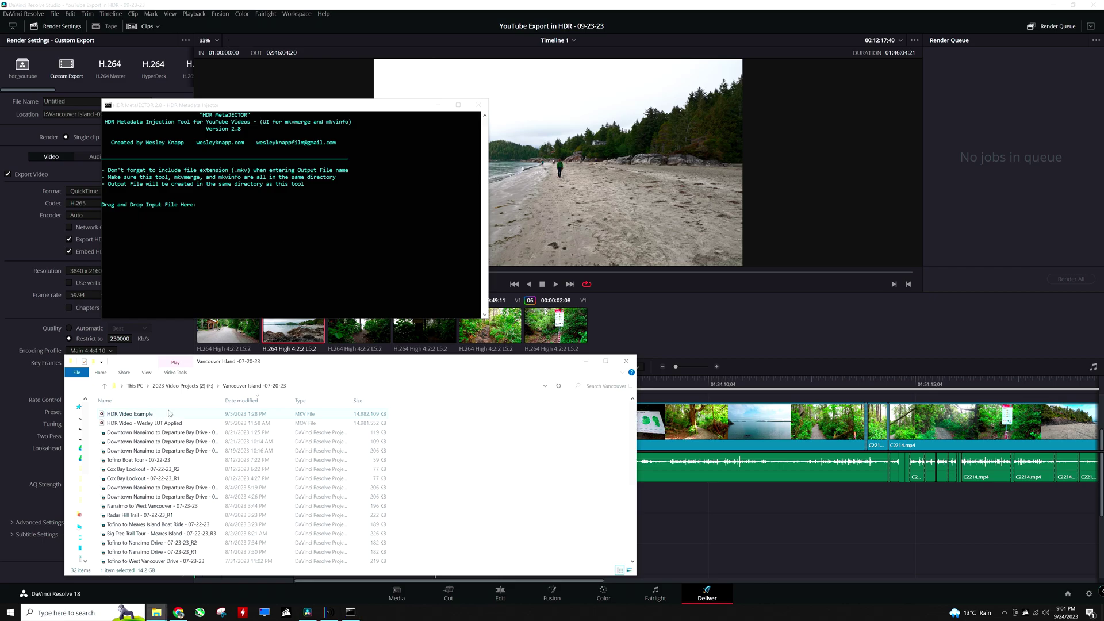
left_click_drag(221, 364, 232, 244)
left_click(296, 238)
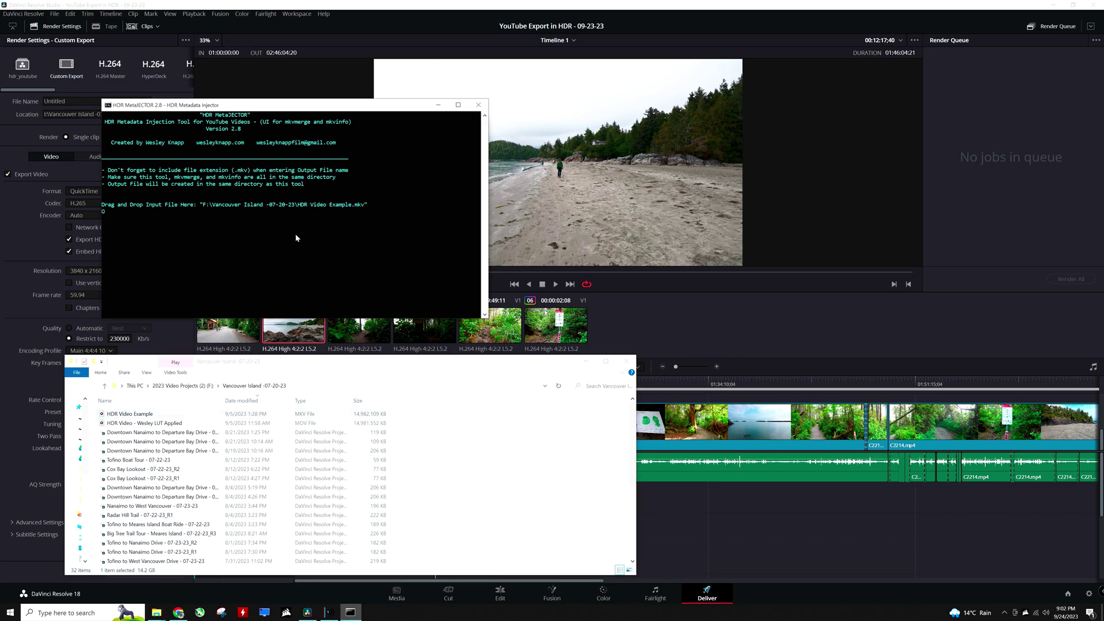
Step: Confirm the input path, name the output test1.mkv, and answer yes to using an SDR LUT
key("Return")
type("test1.mkv")
key("Return")
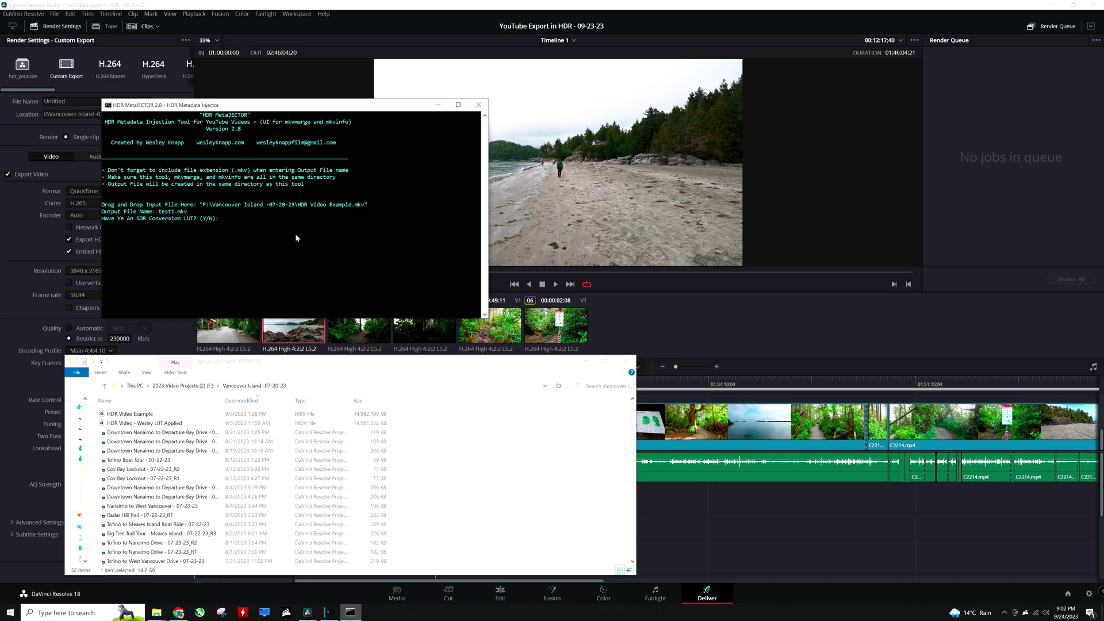
type("y")
key("Return")
Step: Supply the HDR-Monitor v2-3 .cube file as the LUT and confirm the settings summary
scroll(217, 454, "down", 4)
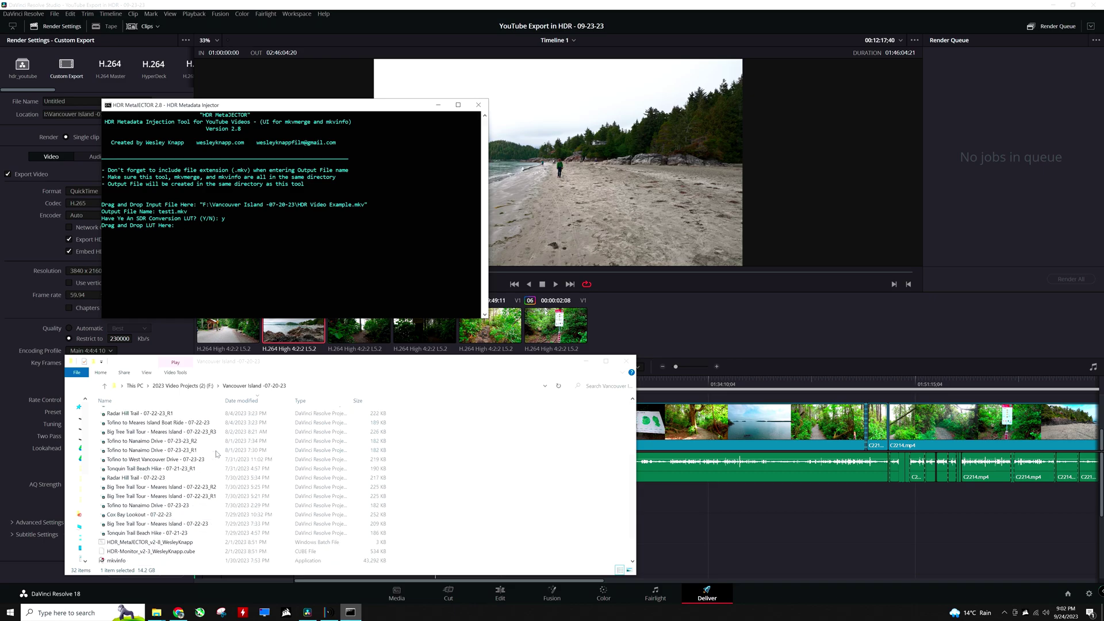
scroll(217, 454, "down", 2)
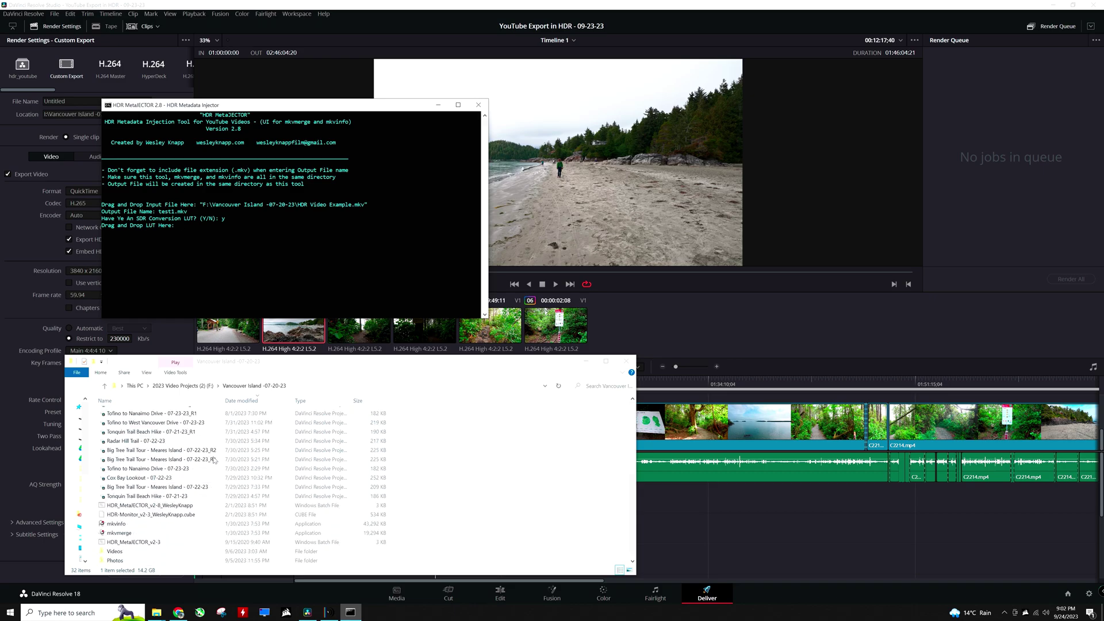
left_click(151, 515)
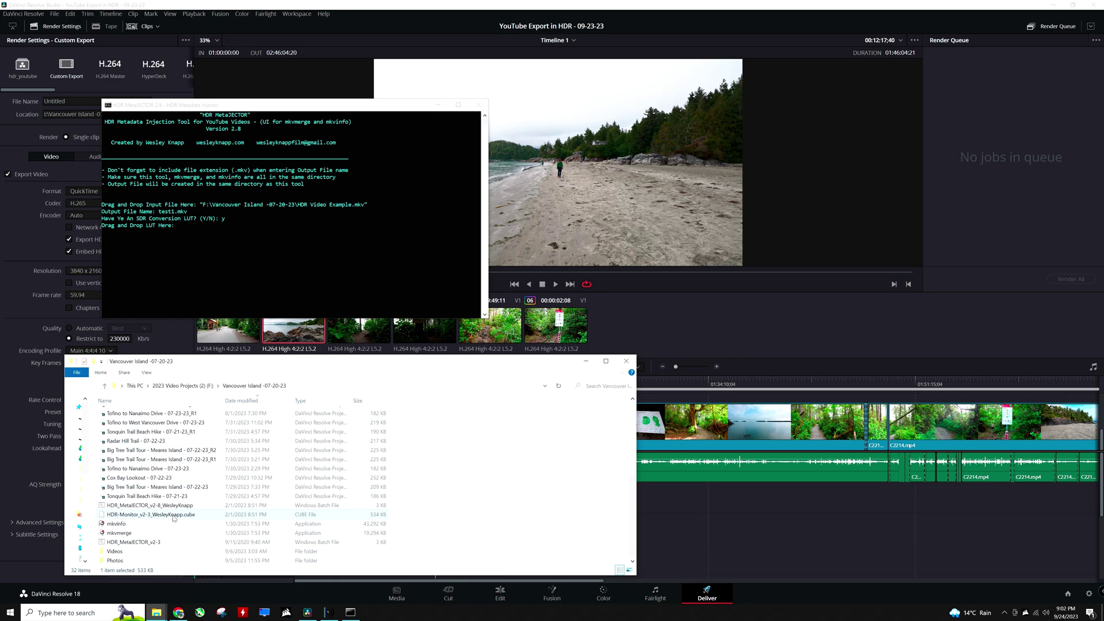
left_click_drag(173, 517, 224, 235)
left_click(193, 231)
key("Return")
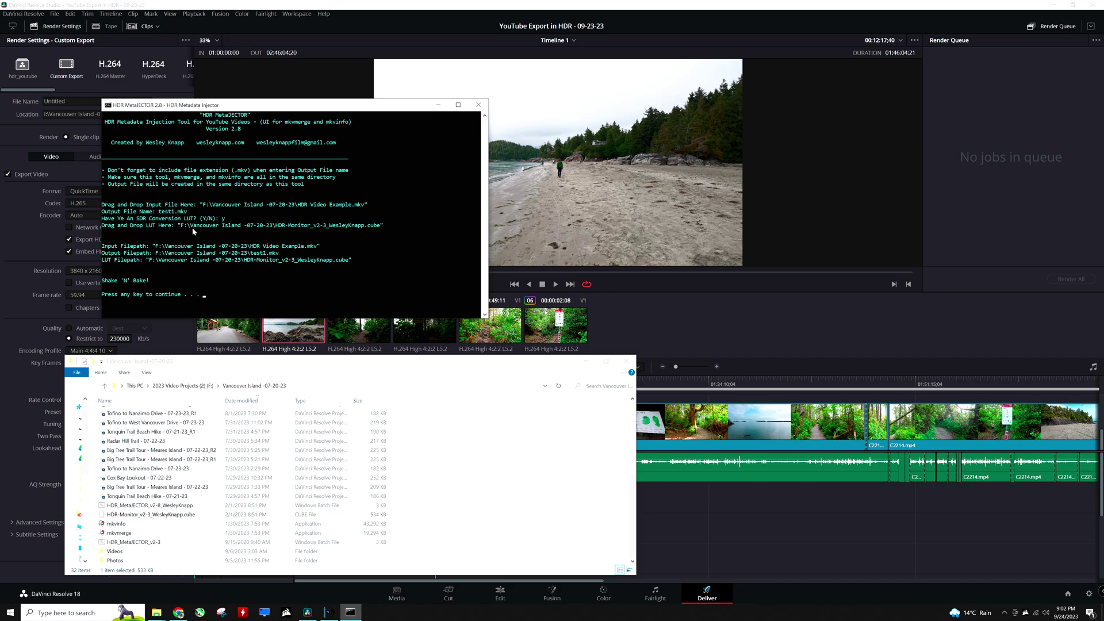
Step: Run mkvmerge until 'Processing complete' writes test1.mkv with the cube LUT, then exit the console
key("Return")
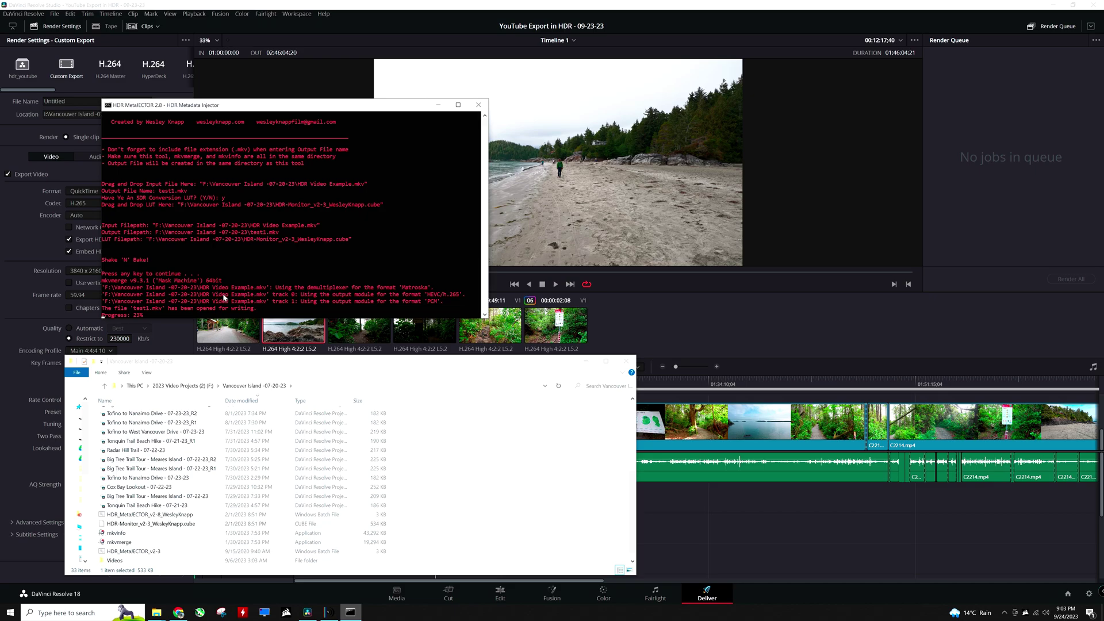
scroll(190, 448, "up", 5)
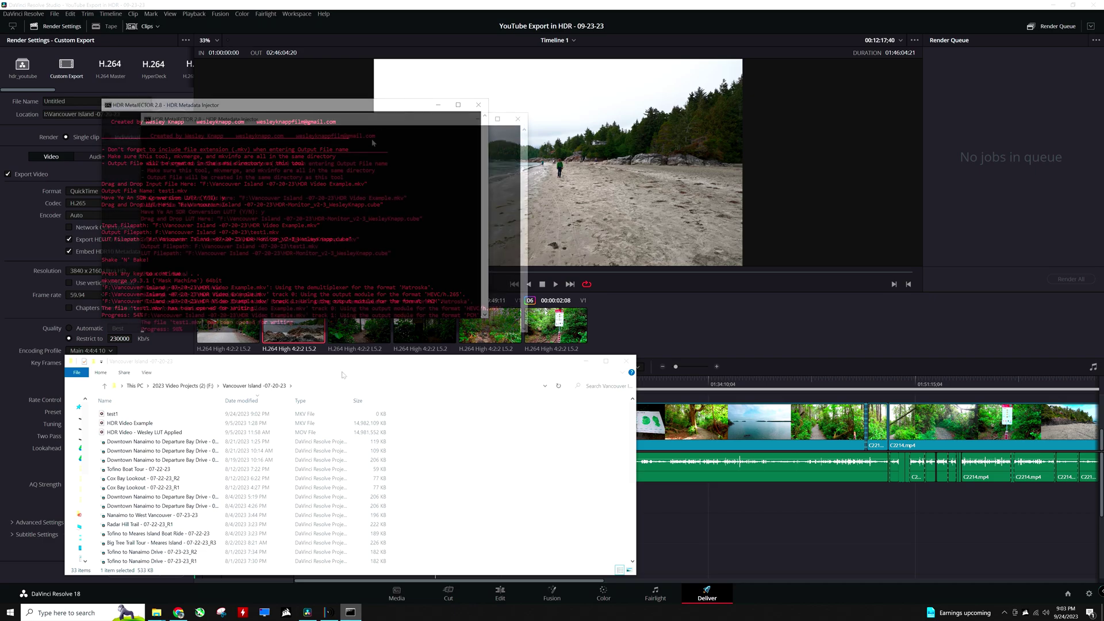
left_click(322, 295)
key("Escape")
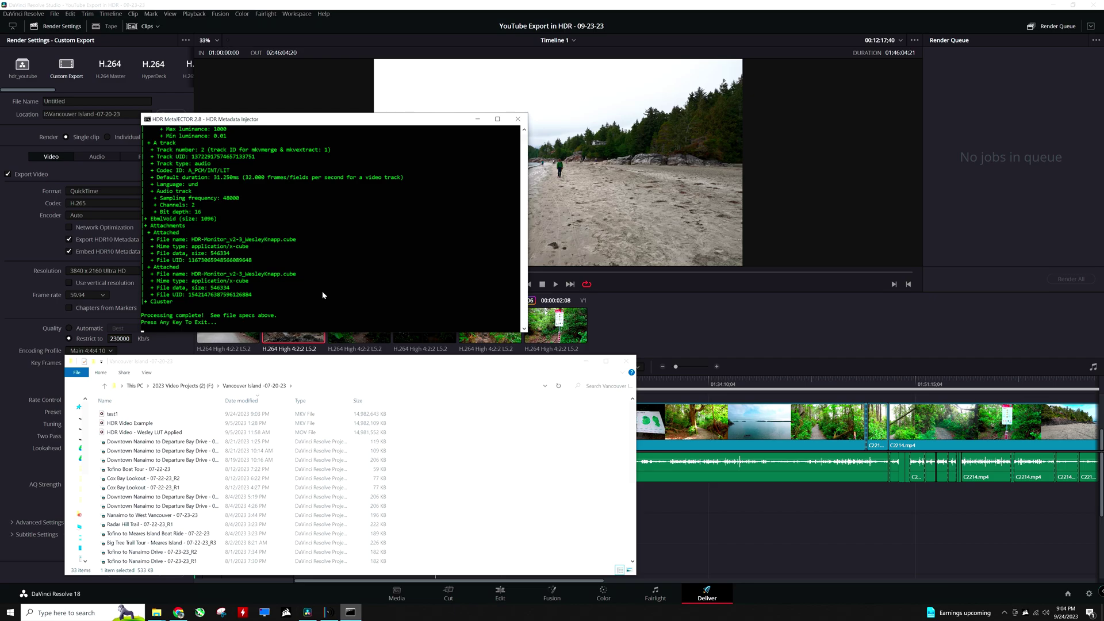
key("Return")
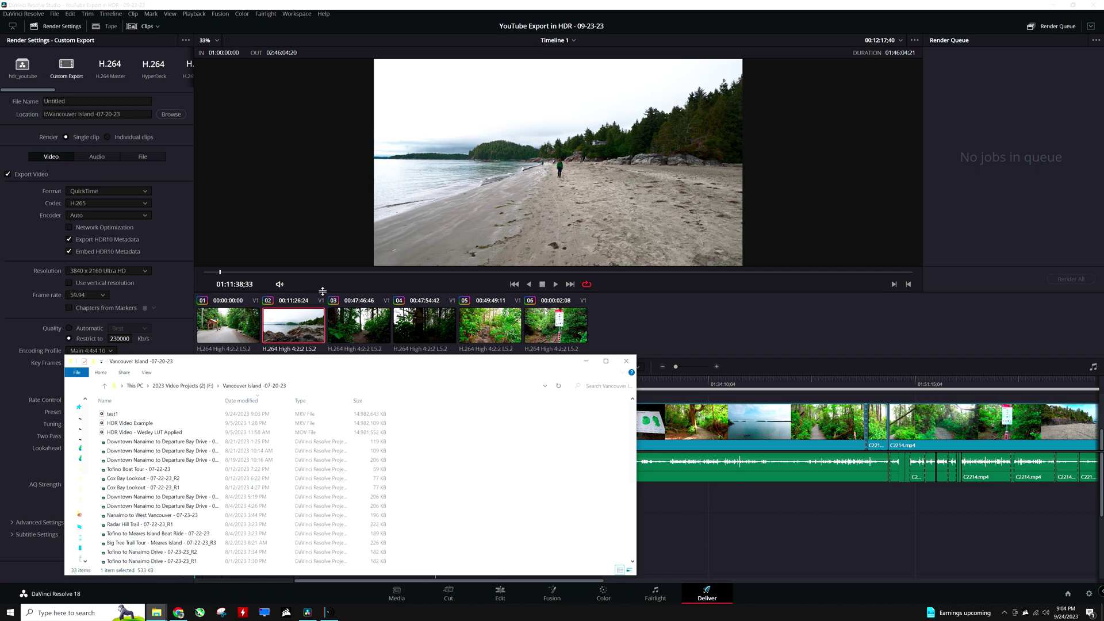
left_click(740, 541)
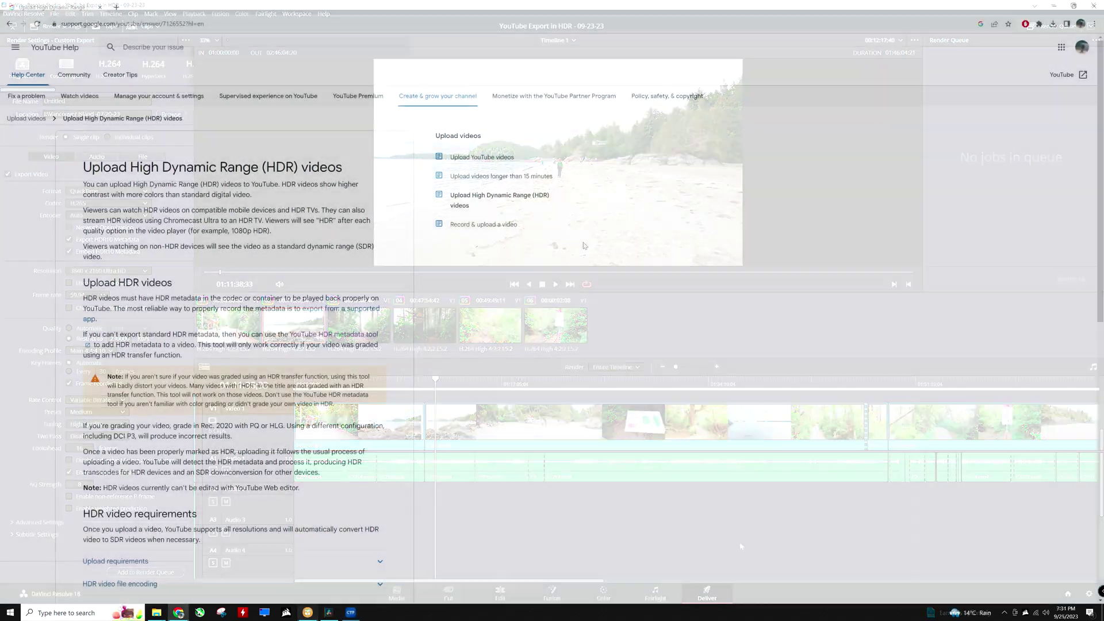
Step: Scroll to and highlight the HDR authoring tools list: DaVinci Resolve, Premiere Pro, After Effects, Final Cut Pro X
scroll(576, 249, "down", 2)
scroll(576, 248, "down", 3)
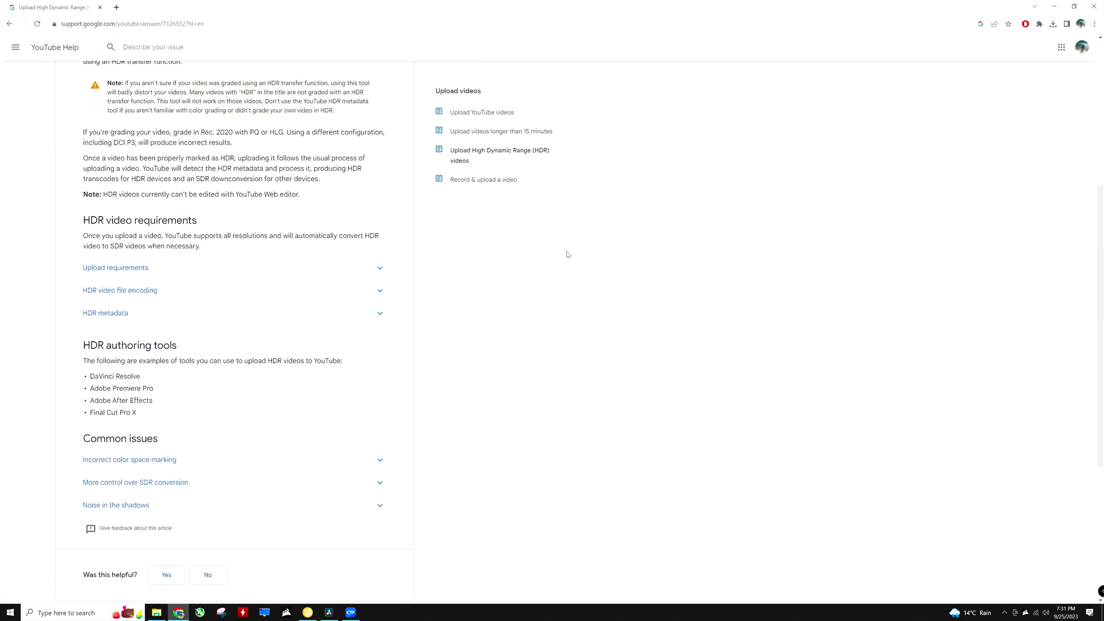
left_click_drag(79, 343, 143, 379)
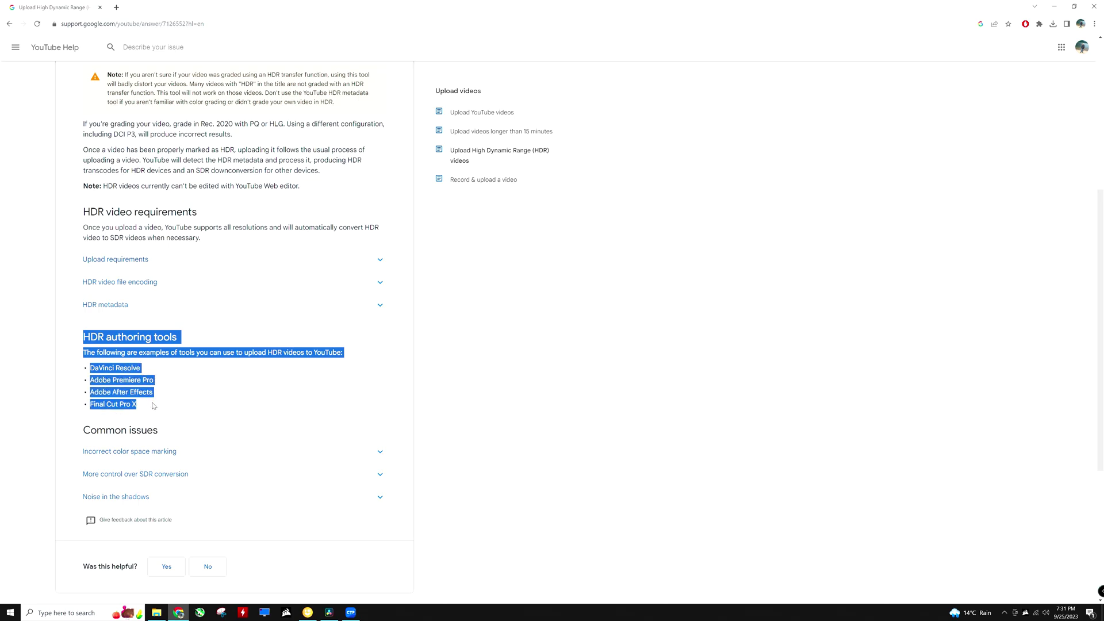